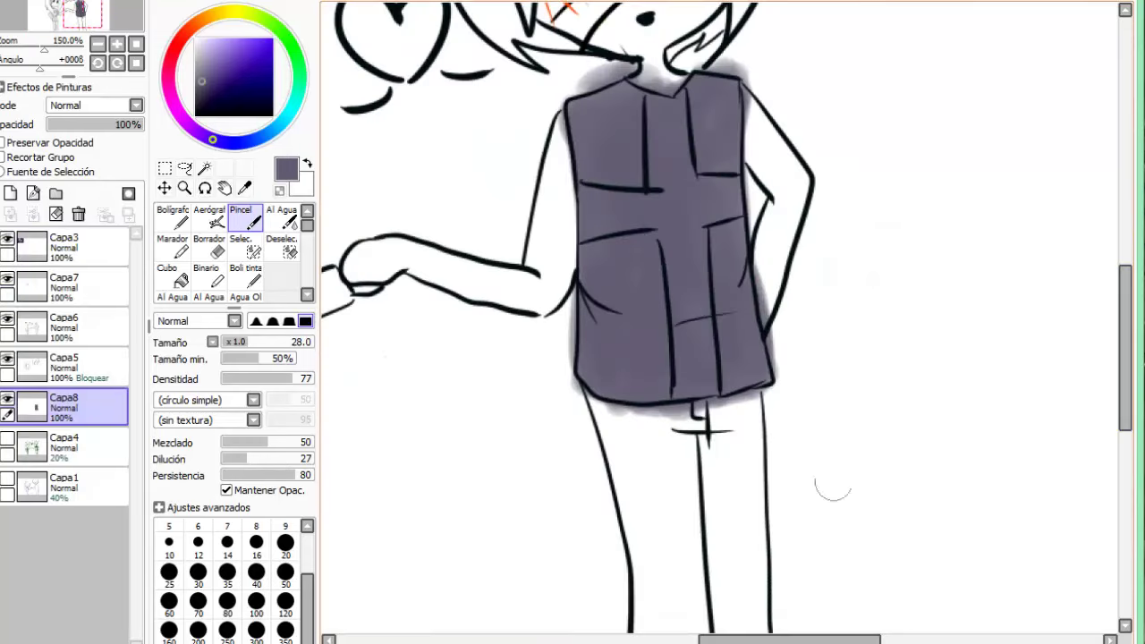
Paint the boy's trousers in grey-purple with the size 28 Pincel brush, covering both legs down to the canvas edge.
scroll(830, 481, down, 3)
mouse_move(644, 475)
mouse_down()
mouse_move(708, 324)
mouse_move(662, 573)
mouse_up()
scroll(662, 573, up, 2)
drag(701, 640, 816, 640)
mouse_move(573, 501)
mouse_down()
mouse_move(537, 360)
mouse_move(531, 531)
mouse_move(516, 578)
mouse_move(584, 594)
mouse_up()
mouse_move(557, 401)
mouse_down()
mouse_move(557, 466)
mouse_move(641, 542)
mouse_move(625, 559)
mouse_move(591, 309)
mouse_move(637, 513)
mouse_move(598, 307)
mouse_move(626, 287)
mouse_move(685, 586)
mouse_up()
scroll(724, 491, left, 5)
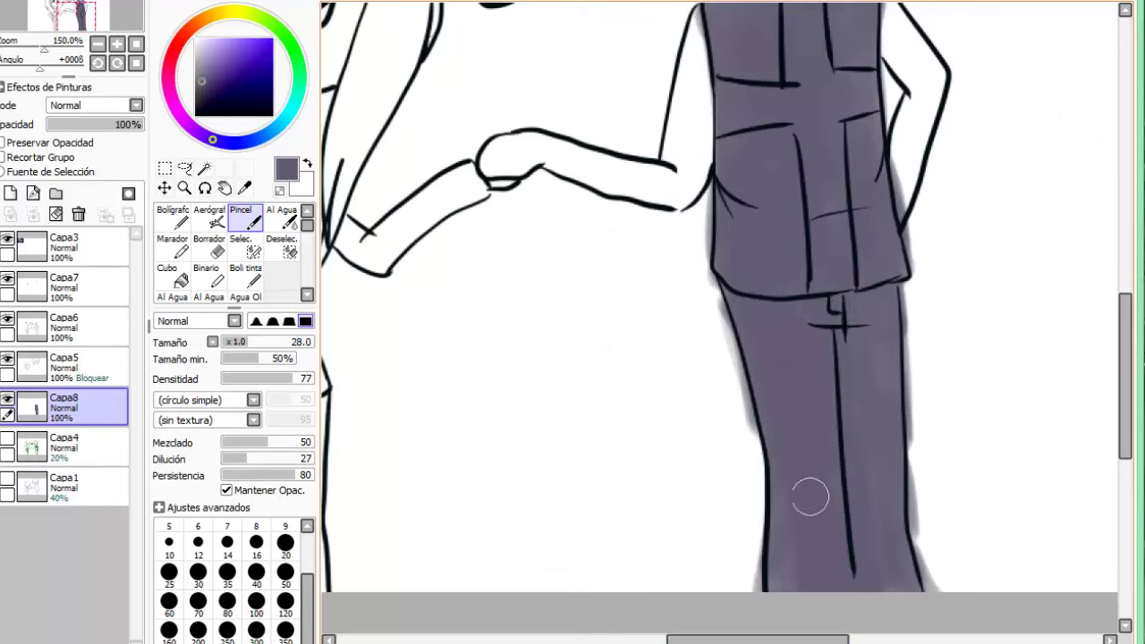
Paint the girl's jacket, outstretched sleeve and trousers in the same grey-purple on layer Capa8.
scroll(779, 597, left, 1)
scroll(779, 597, left, 5)
mouse_move(559, 367)
mouse_down()
mouse_move(595, 572)
mouse_move(631, 430)
mouse_move(640, 519)
mouse_move(573, 286)
mouse_move(617, 233)
mouse_move(648, 391)
mouse_move(581, 269)
mouse_move(590, 206)
mouse_move(600, 349)
mouse_move(604, 196)
mouse_move(585, 155)
mouse_up()
drag(684, 640, 736, 640)
drag(1126, 349, 1126, 353)
drag(743, 640, 711, 640)
mouse_move(430, 175)
mouse_down()
mouse_move(398, 251)
mouse_move(456, 331)
mouse_move(528, 116)
mouse_move(615, 241)
mouse_move(645, 215)
mouse_move(635, 208)
mouse_move(729, 170)
mouse_up()
Sample the magenta of the vest trim from the anime reference image and add a new layer above the clothing base.
key(ctrl+Tab)
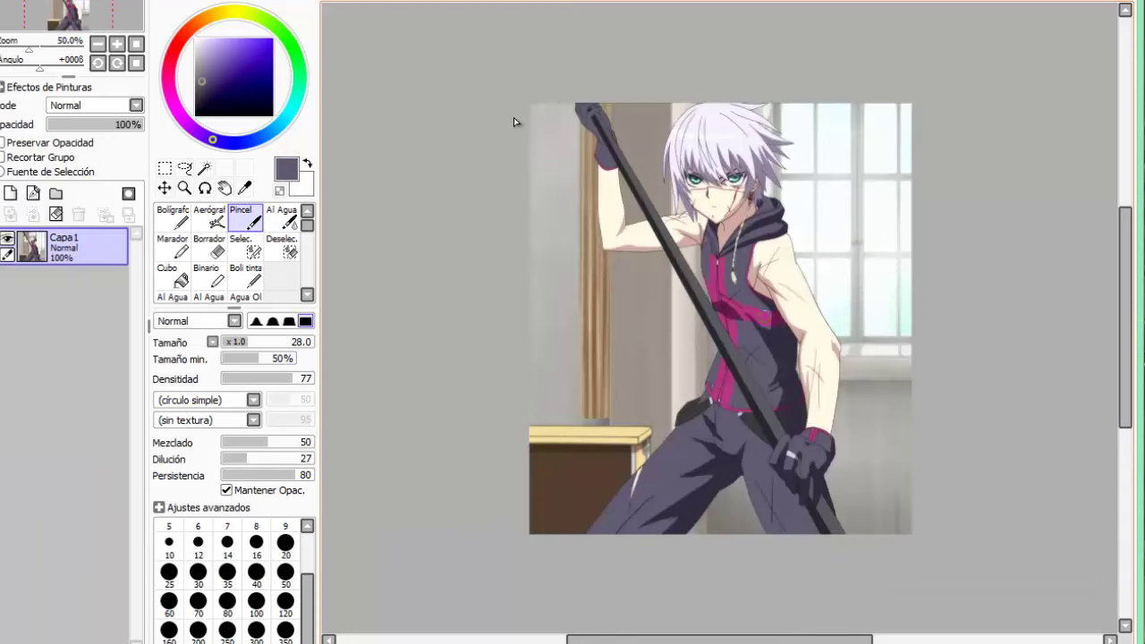
right_click(693, 348)
key(ctrl+Tab)
key(ctrl+shift+n)
Paint the central stripe and the crossband of the boy's vest in magenta.
mouse_move(516, 107)
mouse_down()
mouse_move(534, 145)
mouse_move(521, 148)
mouse_move(521, 309)
mouse_move(533, 360)
mouse_move(524, 212)
mouse_move(547, 242)
mouse_move(497, 242)
mouse_move(528, 188)
mouse_up()
drag(698, 640, 761, 640)
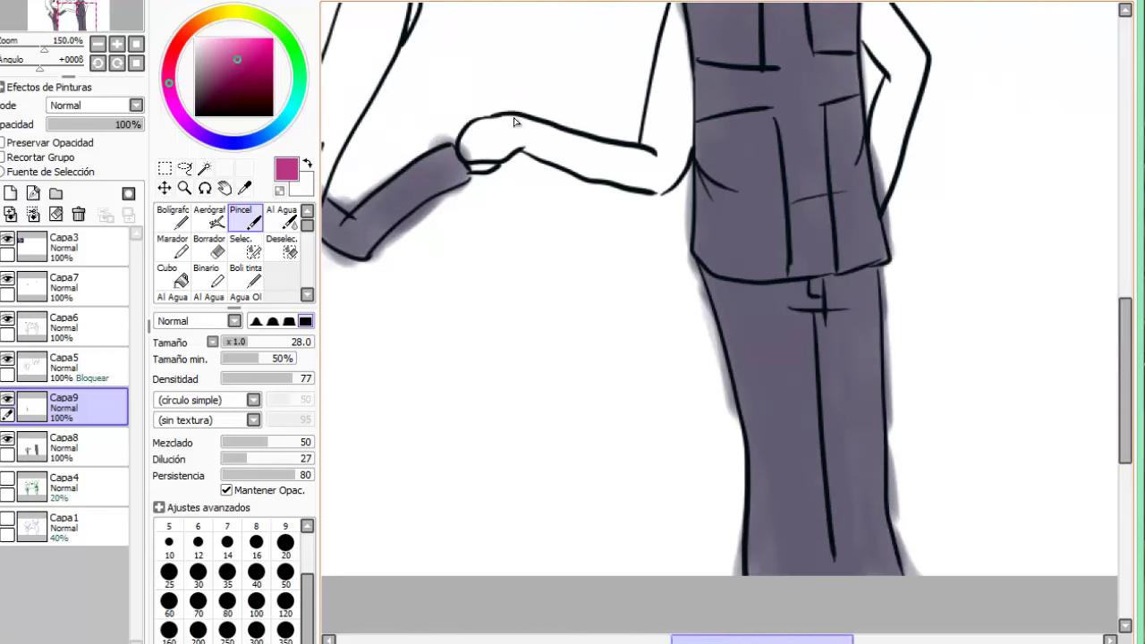
drag(1125, 380, 1125, 315)
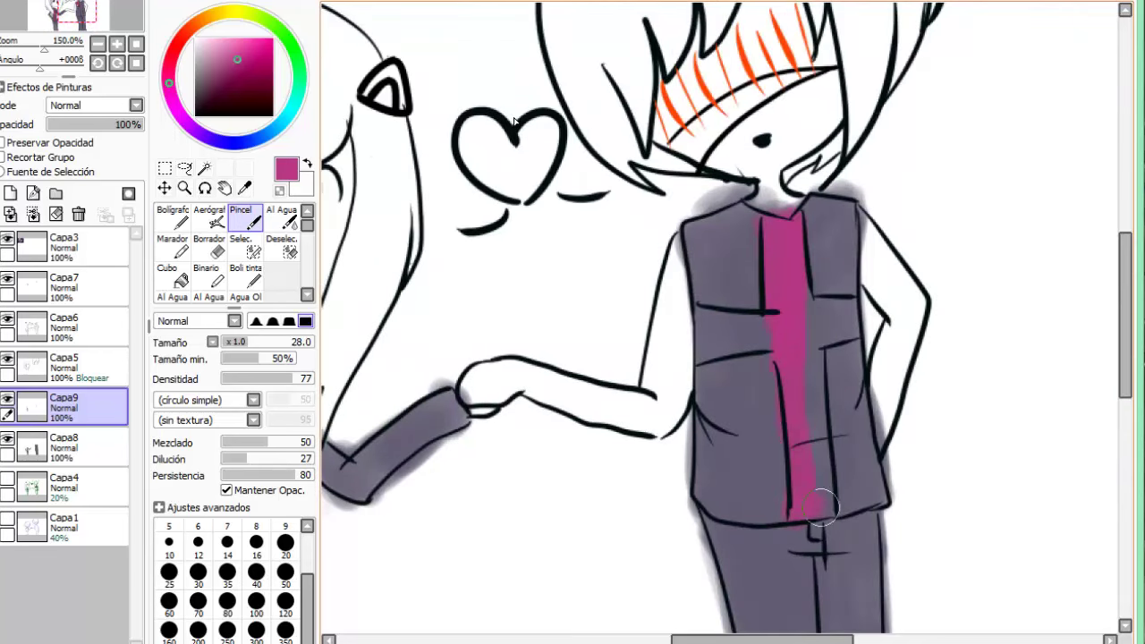
drag(768, 335, 727, 331)
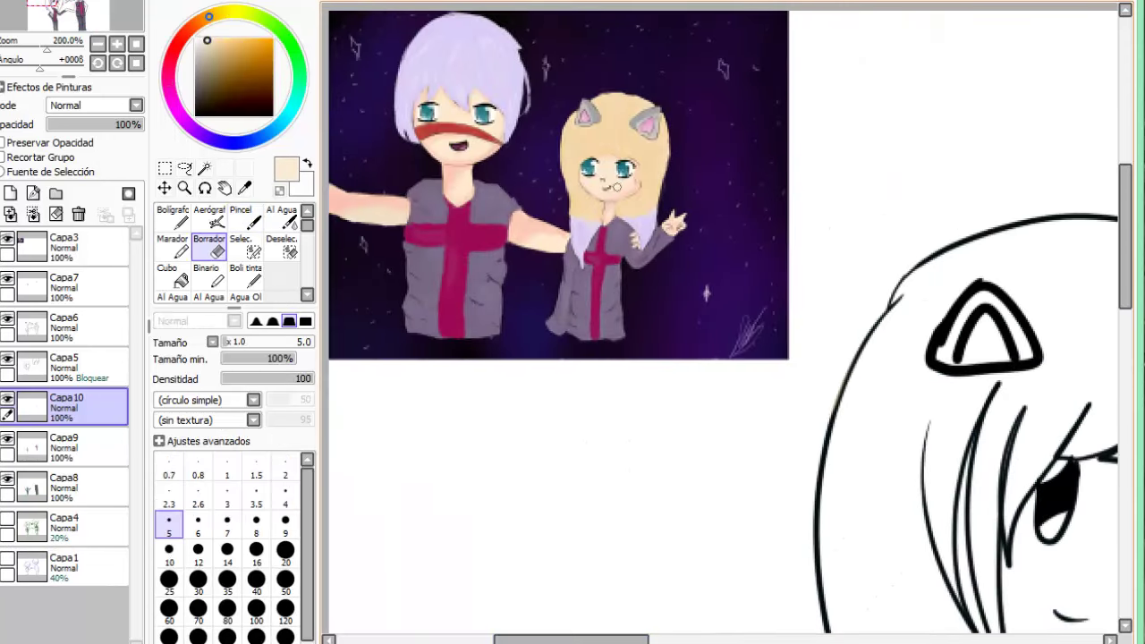
Paint the girl's face and neck in pale skin colour on layer Capa10 with the size 13 Pincel brush.
drag(626, 640, 655, 639)
mouse_move(721, 319)
mouse_down()
mouse_move(762, 319)
mouse_move(729, 319)
mouse_up()
mouse_move(799, 209)
mouse_down()
mouse_move(782, 343)
mouse_move(658, 430)
mouse_move(636, 483)
mouse_move(581, 402)
mouse_move(593, 391)
mouse_move(626, 402)
mouse_move(707, 240)
mouse_move(631, 395)
mouse_move(748, 351)
mouse_move(780, 219)
mouse_move(764, 397)
mouse_up()
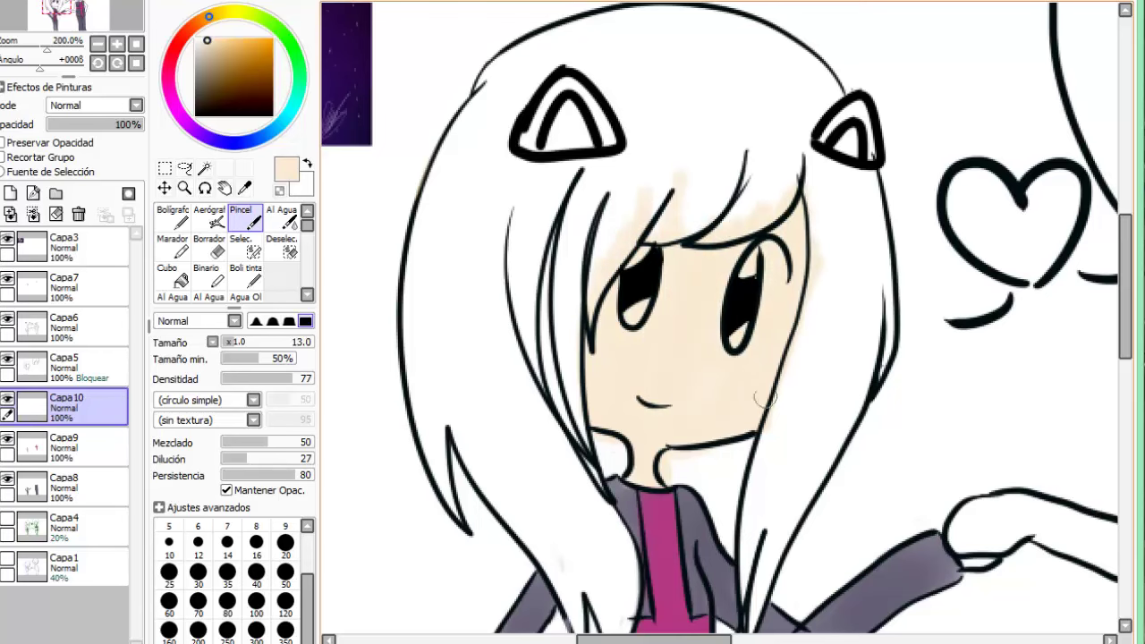
scroll(1031, 281, down, 3)
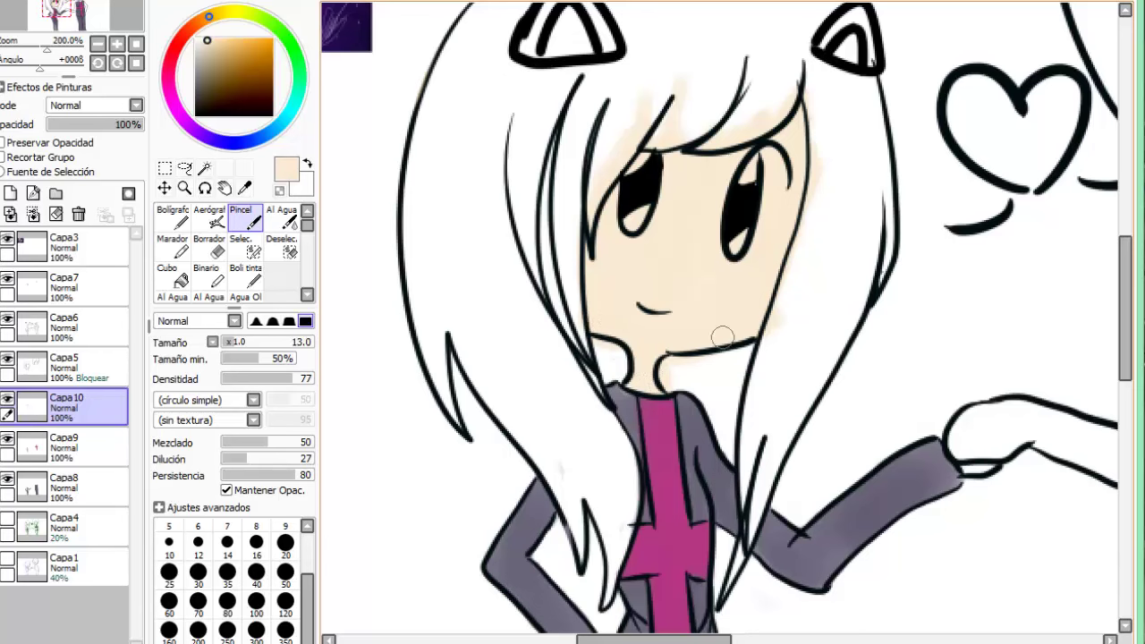
Paint the boy's hand and extended arm in the same pale skin colour.
drag(653, 640, 743, 640)
mouse_move(544, 451)
mouse_down()
mouse_move(519, 454)
mouse_move(572, 423)
mouse_up()
mouse_move(501, 445)
mouse_down()
mouse_move(557, 410)
mouse_move(639, 427)
mouse_move(670, 465)
mouse_move(656, 469)
mouse_move(689, 445)
mouse_move(712, 473)
mouse_up()
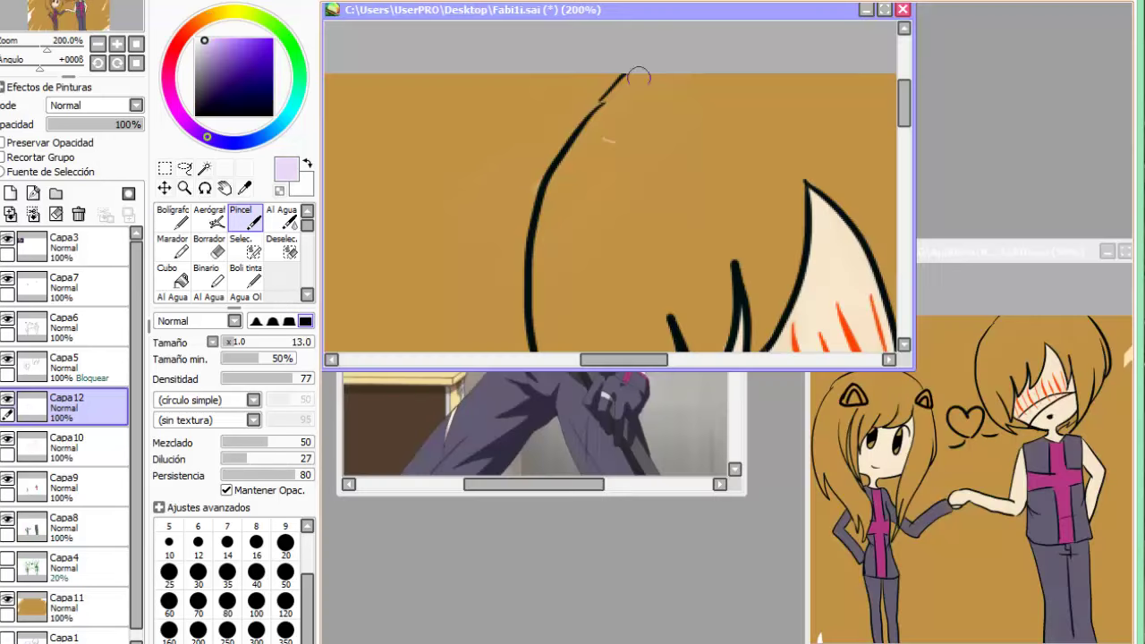
Paint the boy's hair in pale lavender on layer Capa12, filling the crown, fringe and side locks.
drag(559, 141, 449, 255)
mouse_move(514, 80)
mouse_down()
mouse_move(391, 258)
mouse_move(465, 85)
mouse_up()
scroll(611, 185, down, 1)
mouse_move(905, 103)
mouse_down()
mouse_move(905, 140)
mouse_move(905, 130)
mouse_up()
click(260, 342)
mouse_move(495, 115)
mouse_down()
mouse_move(480, 272)
mouse_move(525, 324)
mouse_move(565, 333)
mouse_up()
mouse_move(547, 113)
mouse_down()
mouse_move(544, 155)
mouse_move(626, 72)
mouse_move(486, 97)
mouse_move(593, 97)
mouse_move(719, 192)
mouse_move(732, 184)
mouse_move(760, 317)
mouse_up()
scroll(573, 179, up, 2)
scroll(760, 317, down, 3)
mouse_move(749, 133)
mouse_down()
mouse_move(787, 95)
mouse_move(802, 107)
mouse_up()
drag(548, 238, 689, 224)
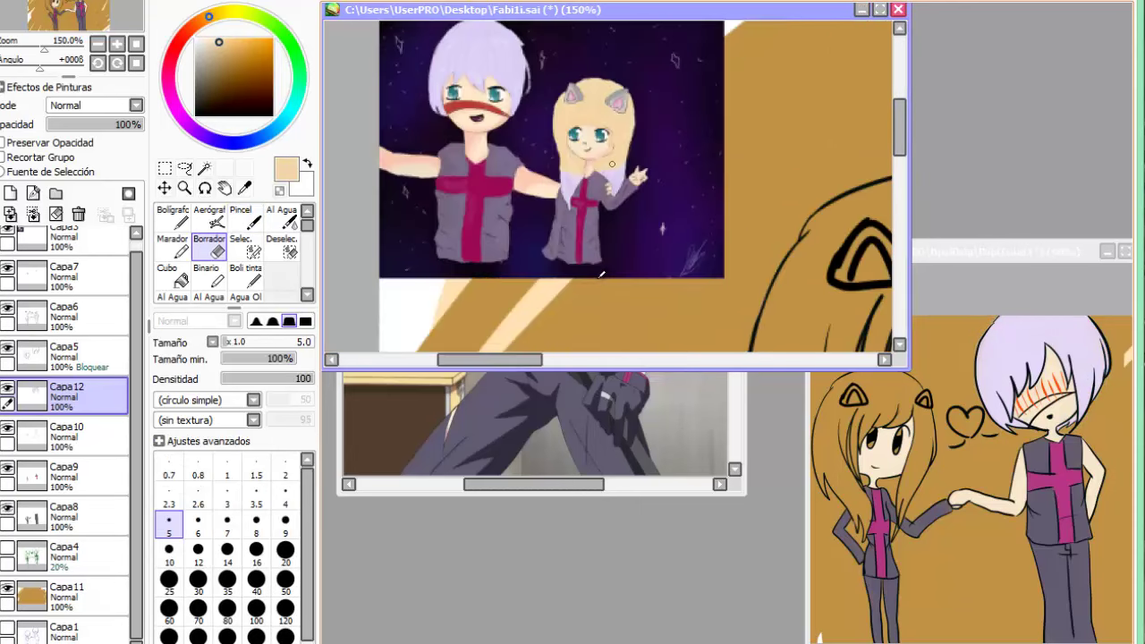
Sample the blonde hair colour from the small reference drawing and paint the girl's long left lock with a size 18 Pincel brush.
right_click(616, 146)
drag(805, 197, 462, 177)
drag(573, 335, 573, 55)
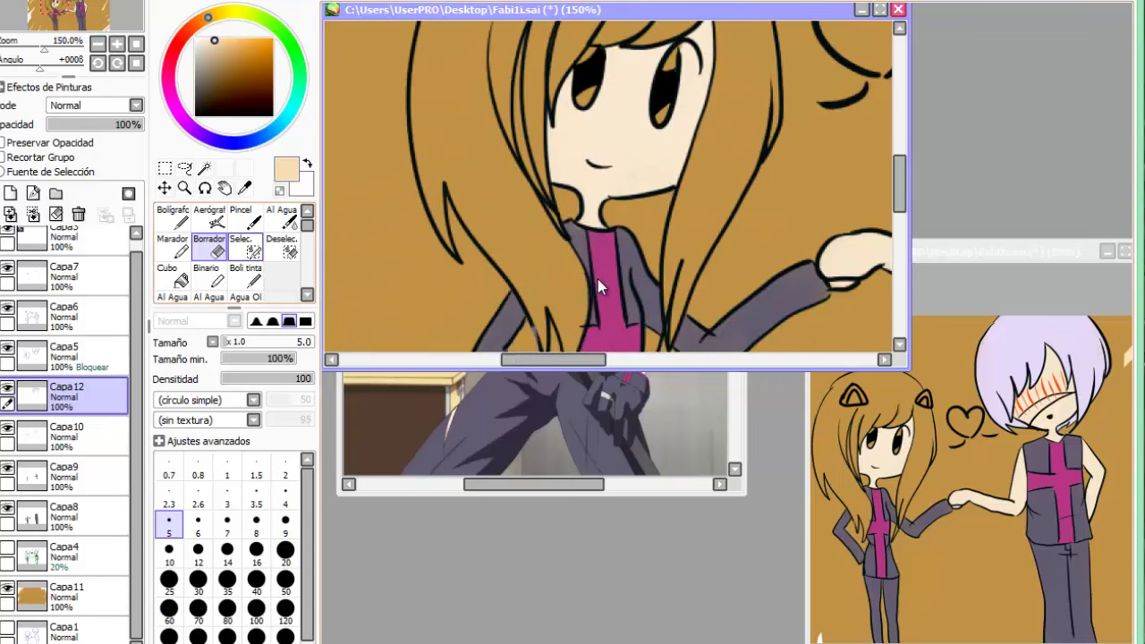
key(b)
mouse_move(460, 67)
mouse_down()
mouse_move(438, 215)
mouse_move(535, 319)
mouse_move(544, 259)
mouse_up()
scroll(540, 223, down, 3)
drag(540, 156, 569, 286)
drag(515, 215, 474, 139)
drag(474, 36, 537, 134)
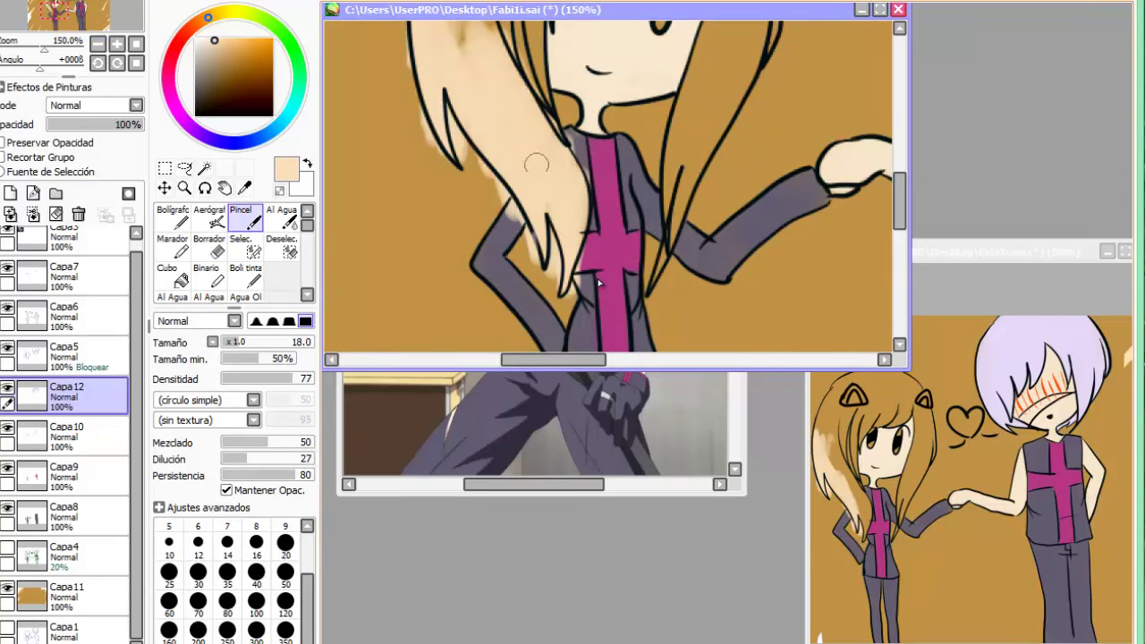
drag(548, 273, 563, 306)
Paint the rest of the girl's hair blonde, including the crown, fringe and right side.
scroll(542, 153, up, 3)
mouse_move(469, 179)
mouse_down()
mouse_move(438, 40)
mouse_move(468, 174)
mouse_move(534, 213)
mouse_up()
scroll(535, 214, up, 3)
mouse_move(465, 98)
mouse_down()
mouse_move(546, 206)
mouse_move(603, 237)
mouse_move(644, 233)
mouse_move(555, 103)
mouse_move(604, 109)
mouse_move(742, 184)
mouse_move(757, 219)
mouse_move(587, 134)
mouse_move(577, 252)
mouse_up()
drag(666, 203, 653, 246)
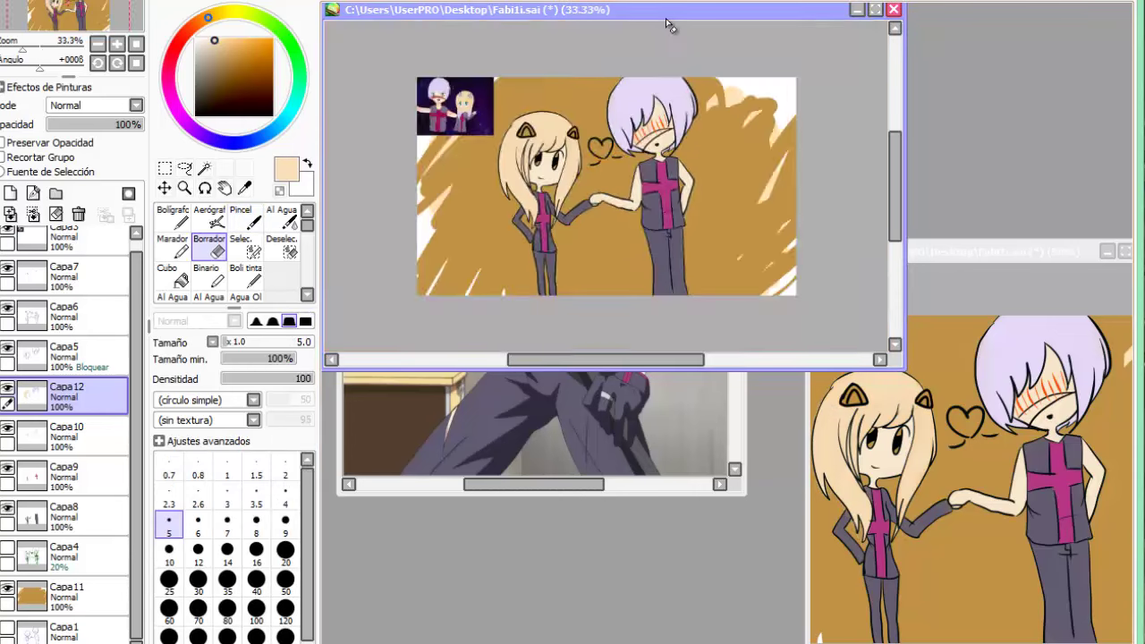
Pick a dark red as the painting colour and add a new layer above the hair colours.
scroll(667, 19, up, 4)
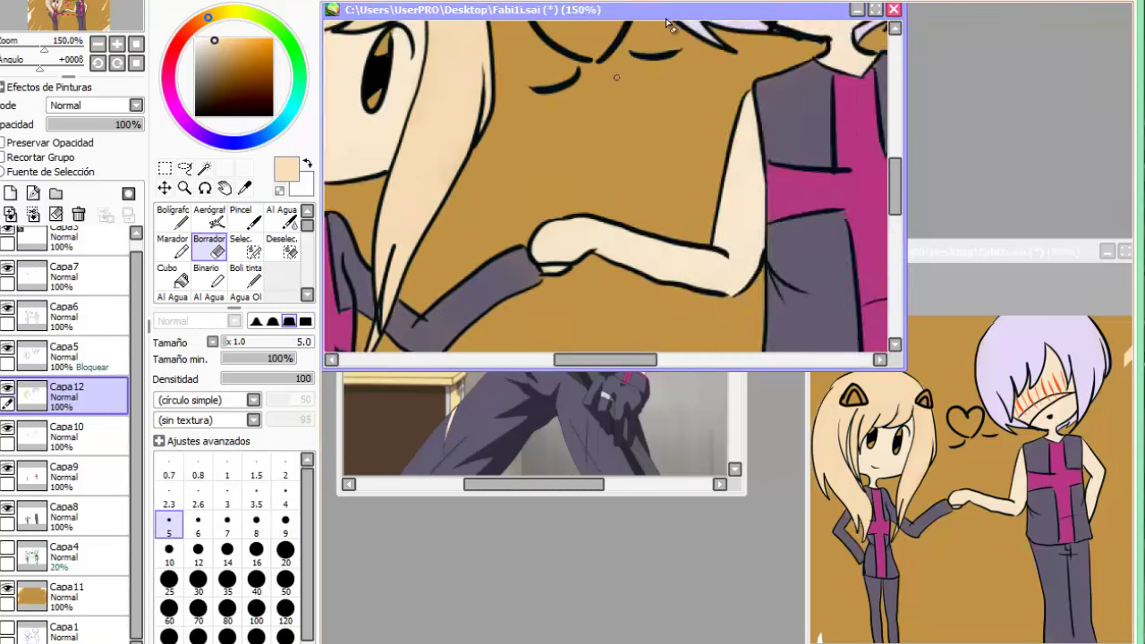
scroll(667, 19, left, 3)
click(537, 429)
right_click(632, 260)
click(832, 179)
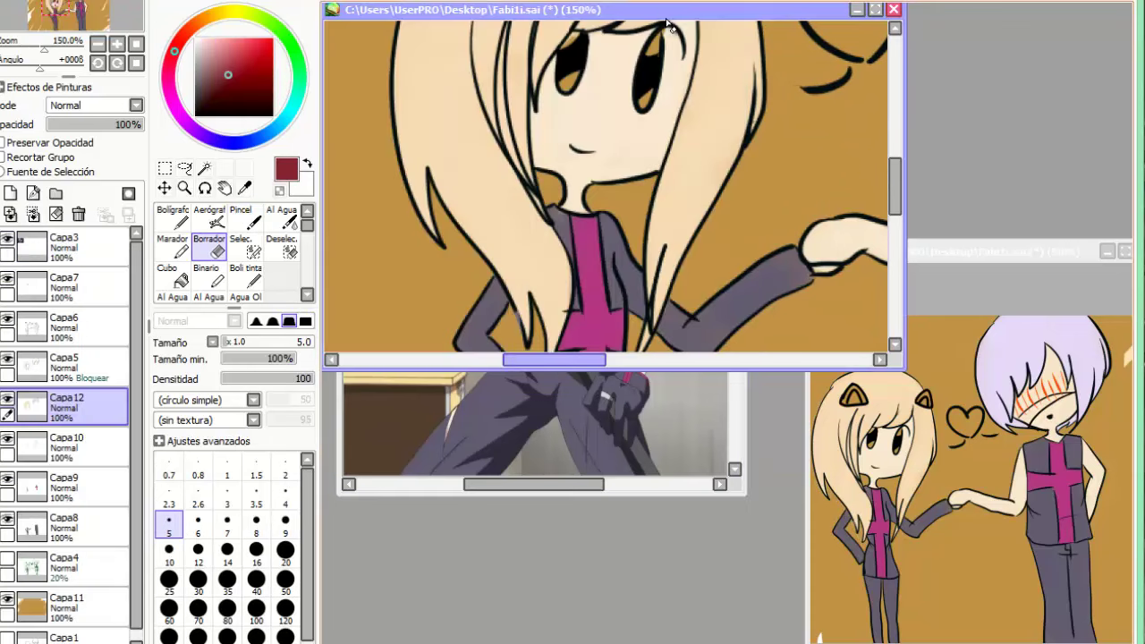
click(11, 193)
Paint the band across the boy's face dark red with a size 6 Pincel brush.
drag(549, 360, 615, 359)
drag(895, 187, 895, 140)
click(245, 220)
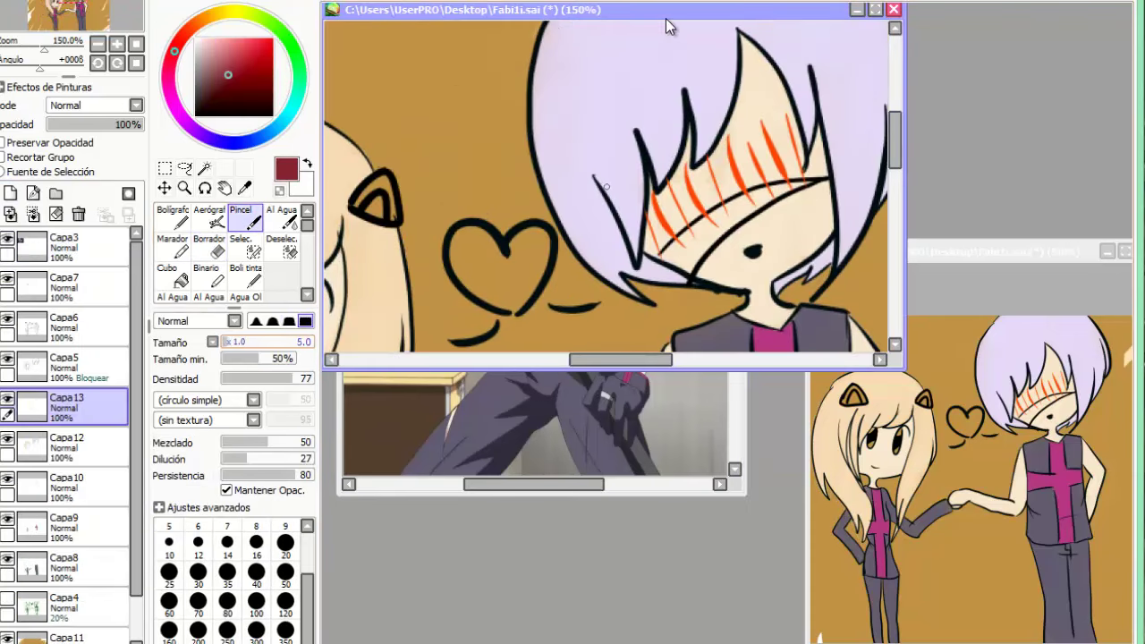
drag(230, 341, 232, 341)
mouse_move(793, 185)
mouse_down()
mouse_move(726, 229)
mouse_move(748, 207)
mouse_up()
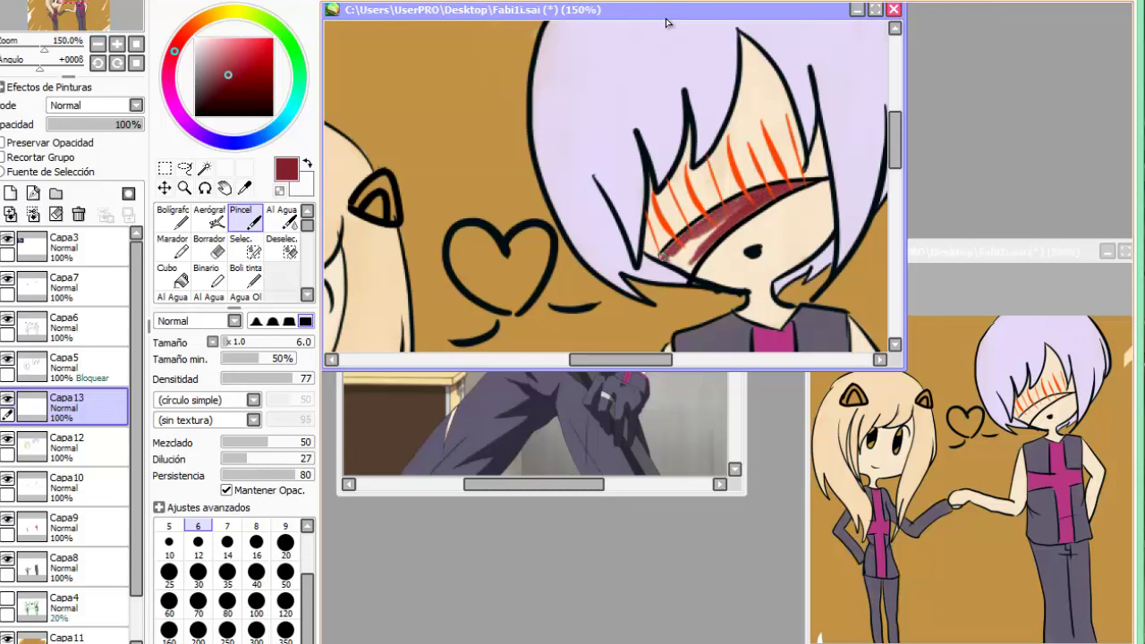
drag(663, 256, 670, 250)
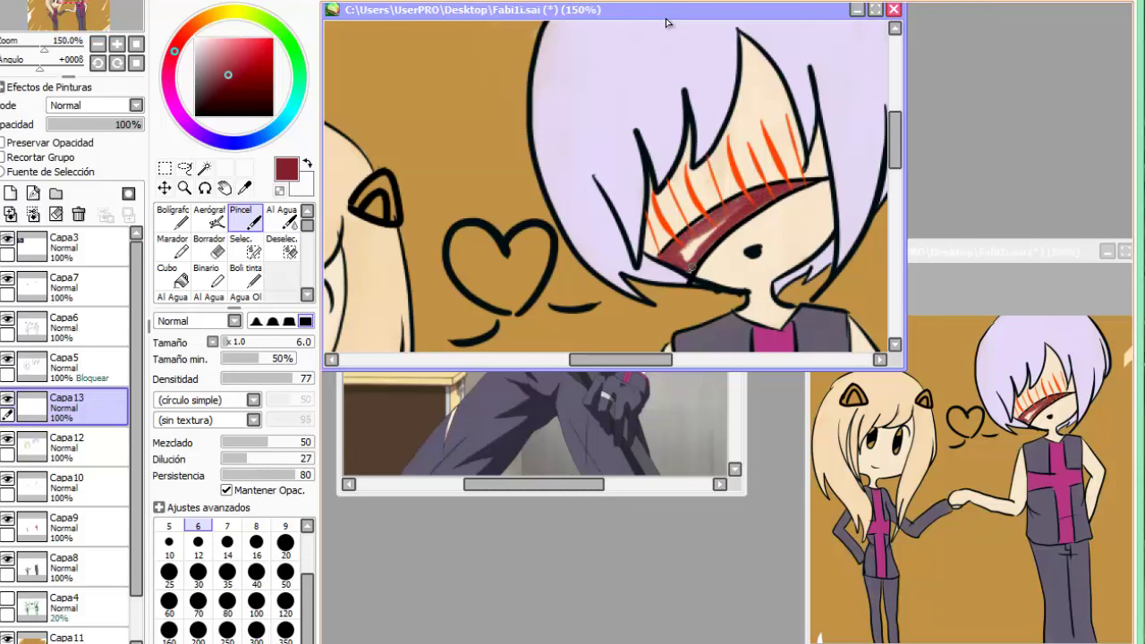
key(alt+Tab)
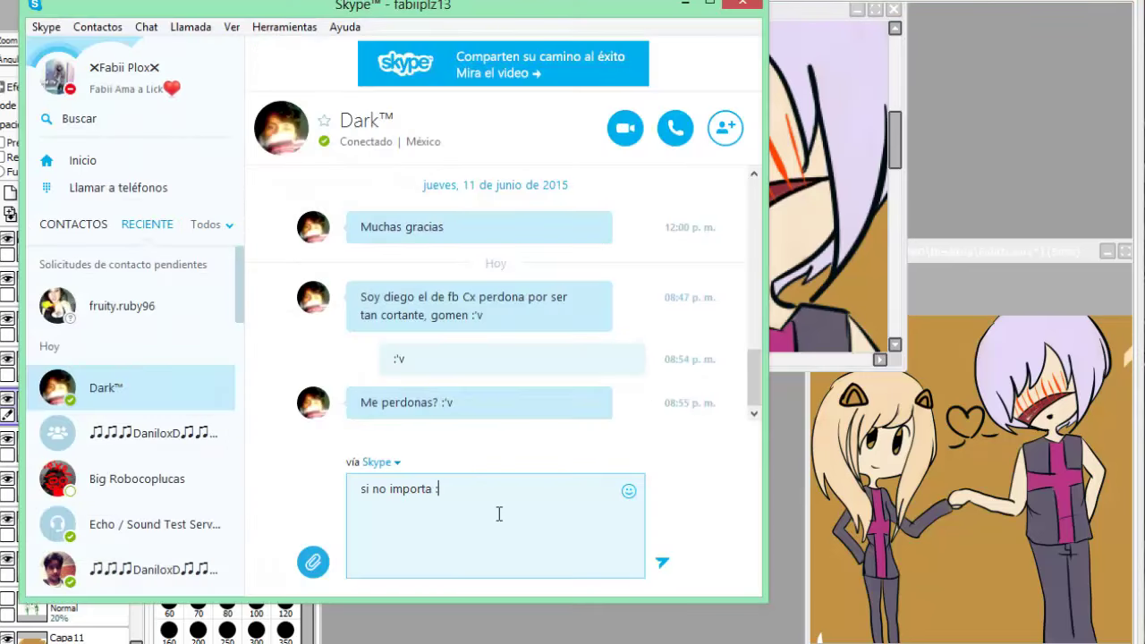
key(alt+Tab)
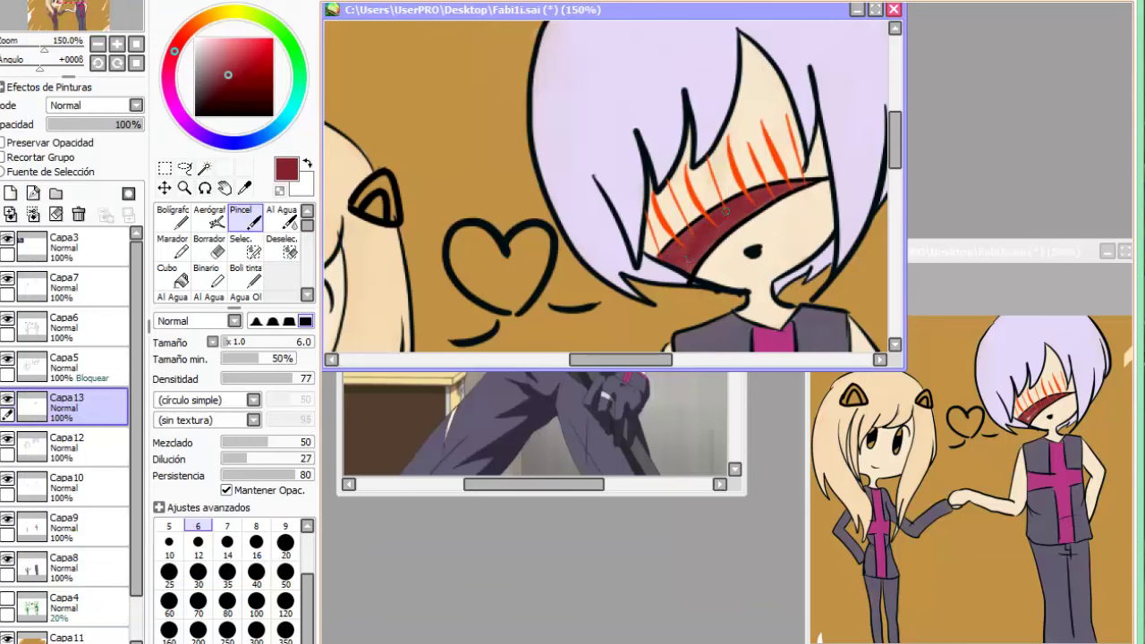
Shade the boy's face and neck in salmon with the size 17 airbrush on the Multiply layer Capa14.
mouse_move(502, 152)
mouse_down()
mouse_move(519, 241)
mouse_move(514, 193)
mouse_move(627, 107)
mouse_move(673, 259)
mouse_up()
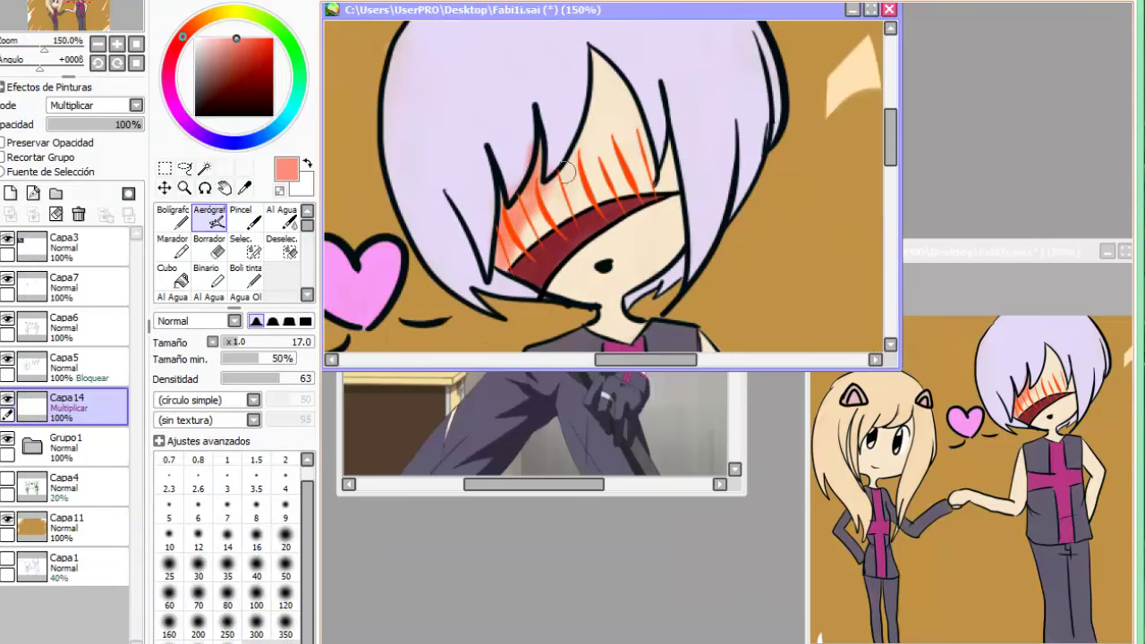
drag(612, 306, 621, 328)
drag(671, 235, 643, 270)
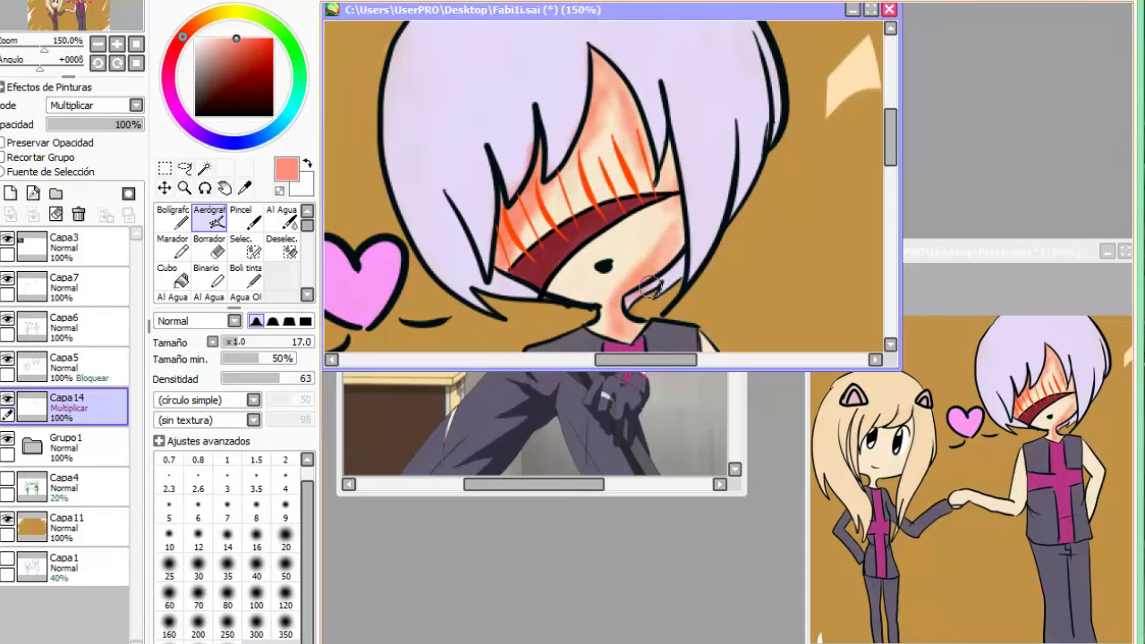
Airbrush salmon shading along both of the boy's arms on the Multiply layer.
scroll(687, 210, down, 3)
mouse_move(708, 75)
mouse_down()
mouse_move(710, 46)
mouse_move(706, 109)
mouse_up()
drag(712, 54, 739, 85)
drag(748, 167, 728, 249)
mouse_move(713, 212)
mouse_down()
mouse_move(719, 168)
mouse_move(756, 118)
mouse_up()
key(Left)
drag(657, 77, 634, 186)
mouse_move(634, 186)
mouse_down()
mouse_move(667, 58)
mouse_move(660, 240)
mouse_move(465, 215)
mouse_move(574, 186)
mouse_move(640, 228)
mouse_up()
Select the Desenf. blur brush for blending the skin shading.
click(245, 247)
scroll(245, 246, down, 2)
click(282, 276)
Try to blend the shading on the boy's extended arm with the blur brush at size 60 and density 100.
drag(517, 218, 665, 270)
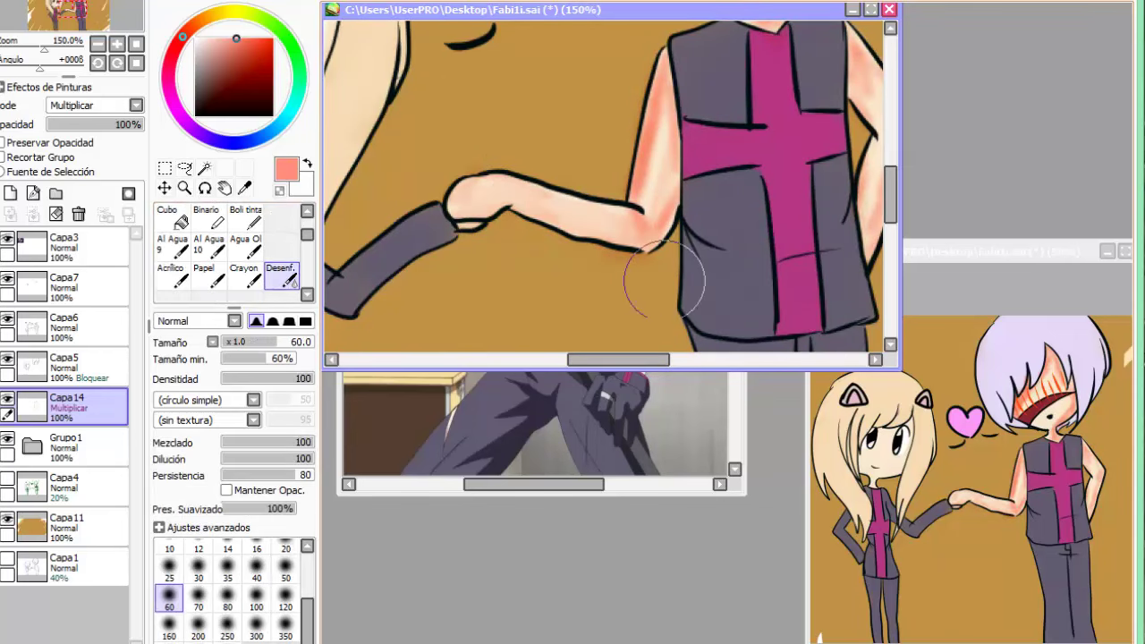
drag(658, 89, 652, 201)
key(ctrl+z)
key(ctrl+z)
Blend the salmon shading on both of the boy's arms using the blur brush at size 14 and density 58.
click(274, 378)
click(250, 342)
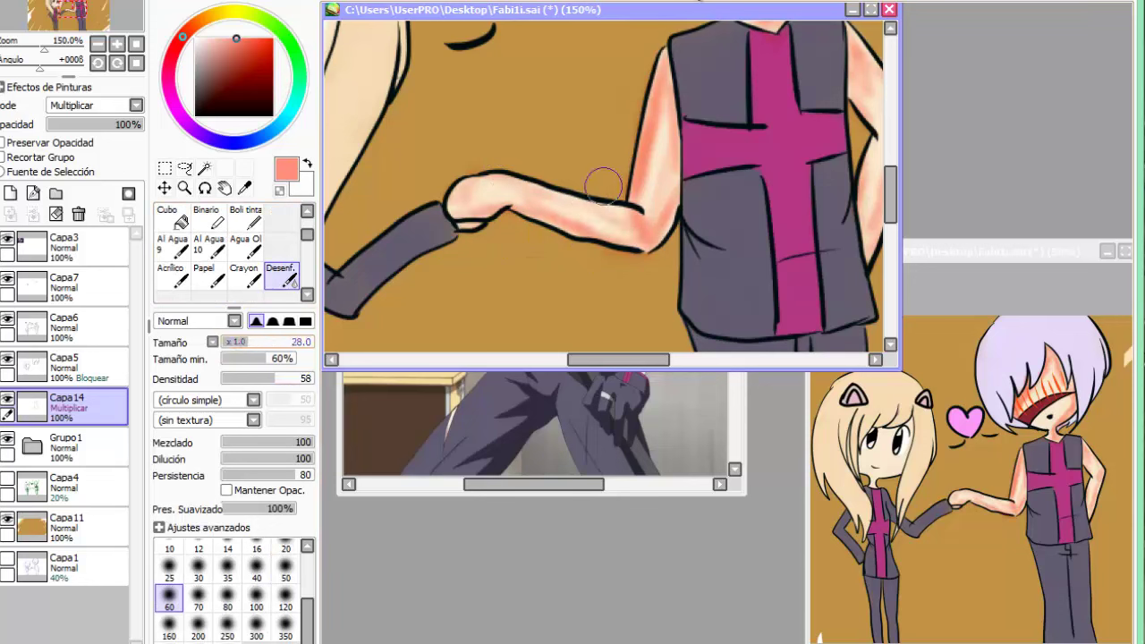
click(235, 342)
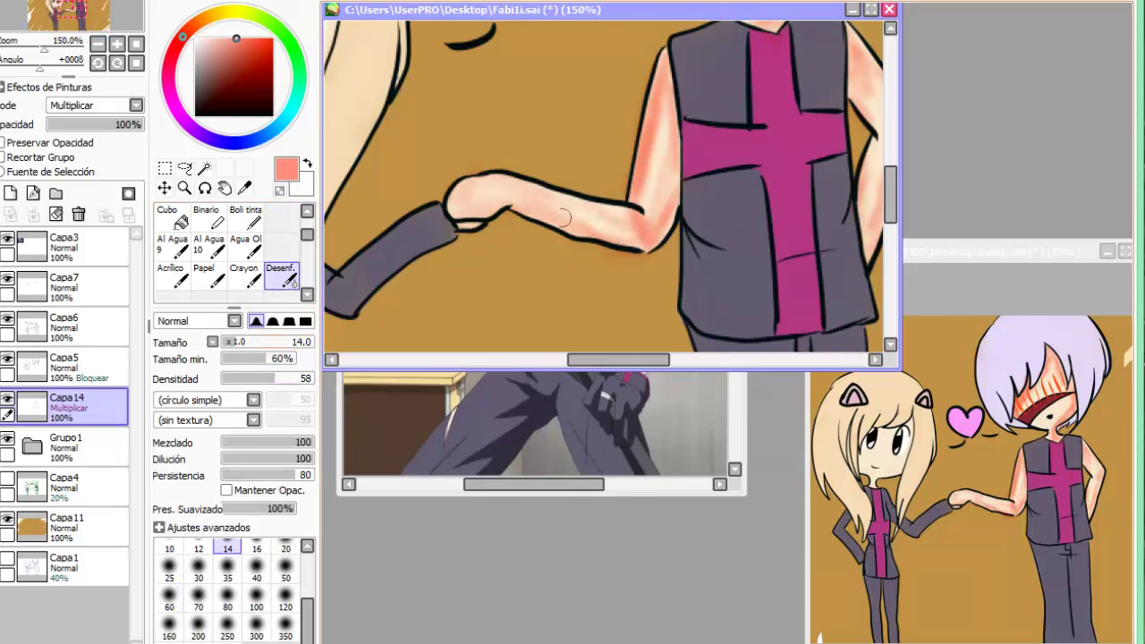
drag(640, 241, 651, 147)
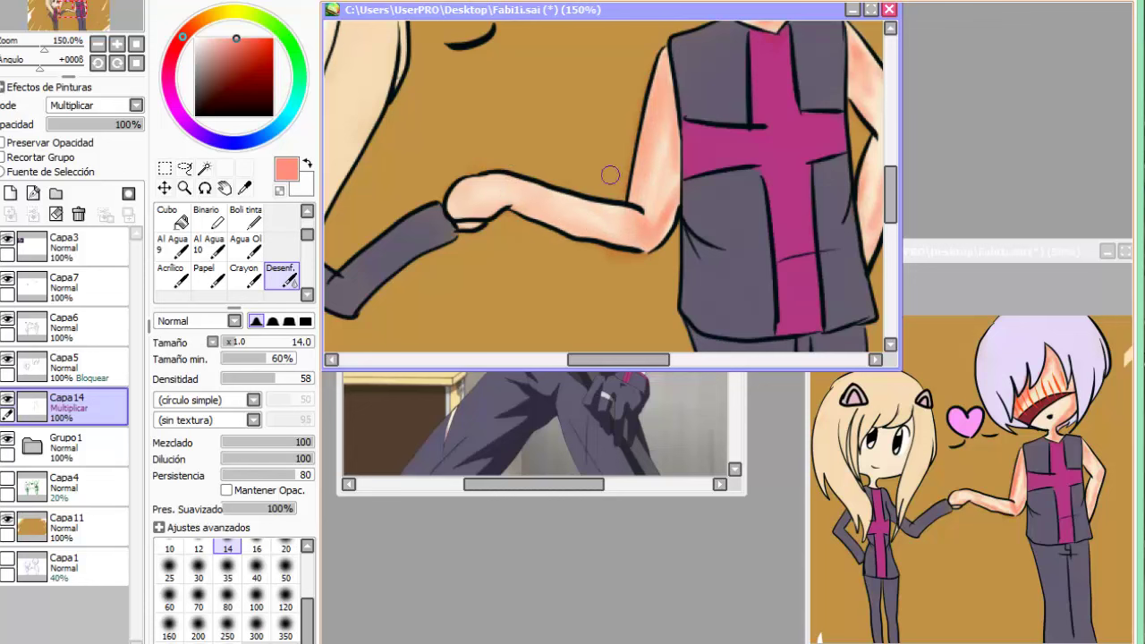
drag(619, 360, 661, 360)
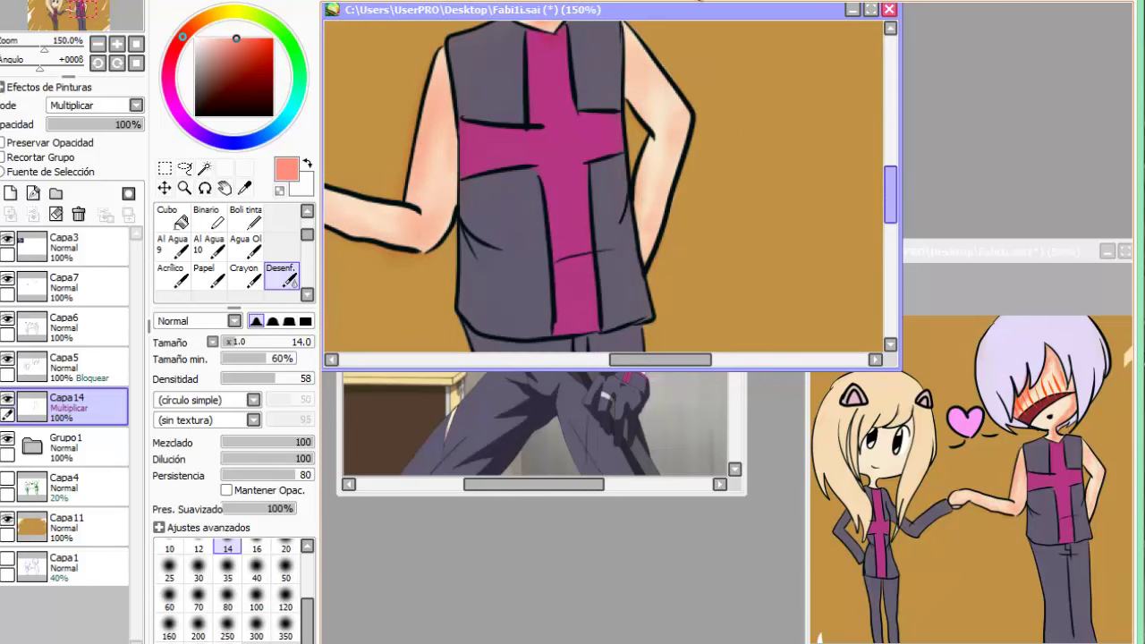
Blend the salmon shading on the boy's neck and right cheek with the blur brush.
scroll(516, 283, up, 6)
drag(584, 316, 618, 178)
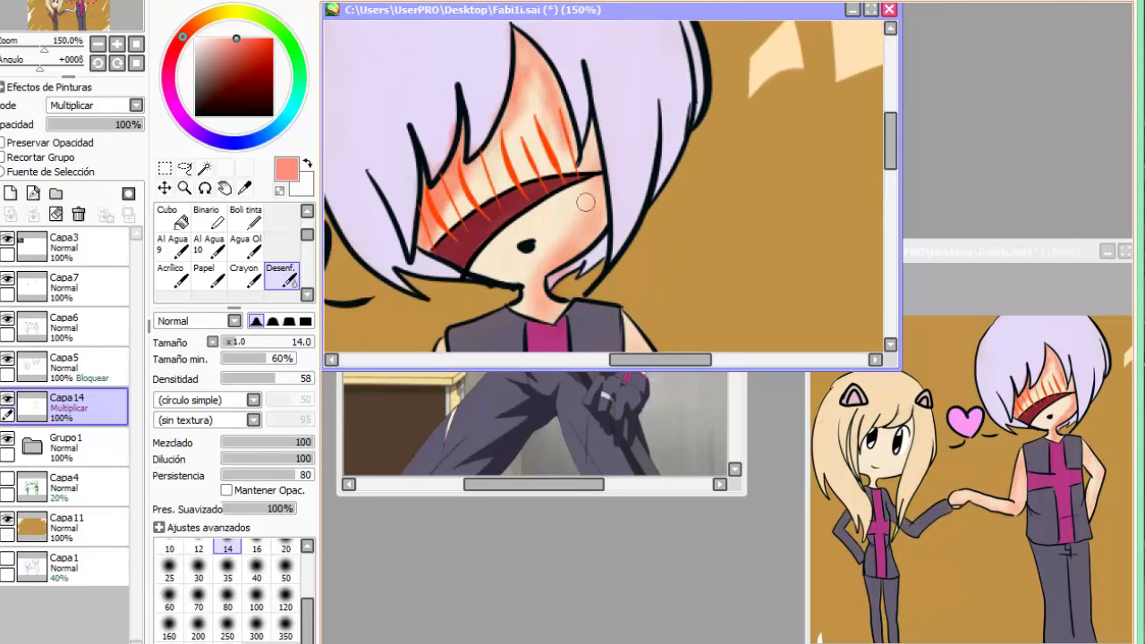
key(alt+Tab)
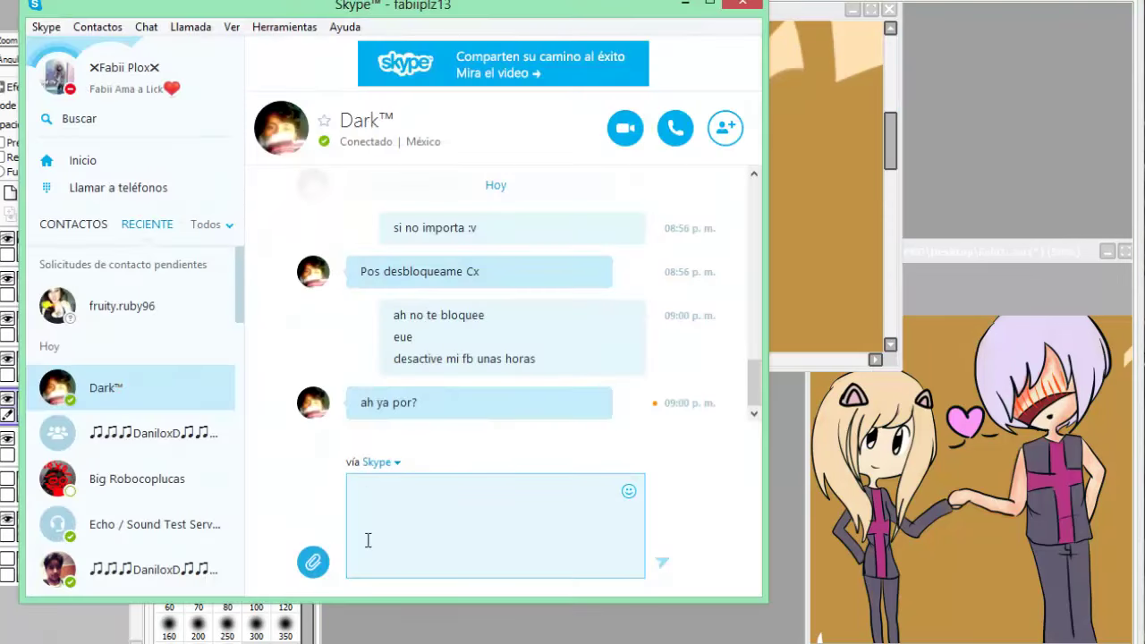
key(alt+Tab)
Blend the salmon shading on the boy's forehead above the dark red band.
mouse_move(496, 127)
mouse_down()
mouse_move(530, 76)
mouse_move(516, 195)
mouse_up()
drag(541, 171, 532, 92)
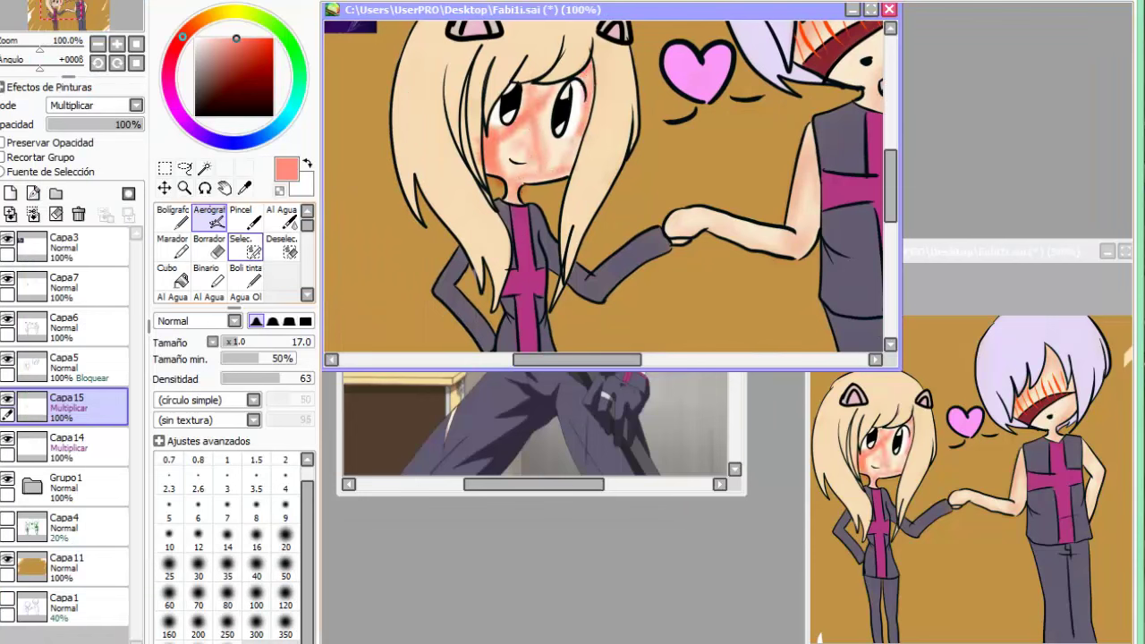
Soften the salmon shading on the girl's face with the size 14 blur brush and erase the excess around her nose.
scroll(234, 246, down, 2)
click(281, 275)
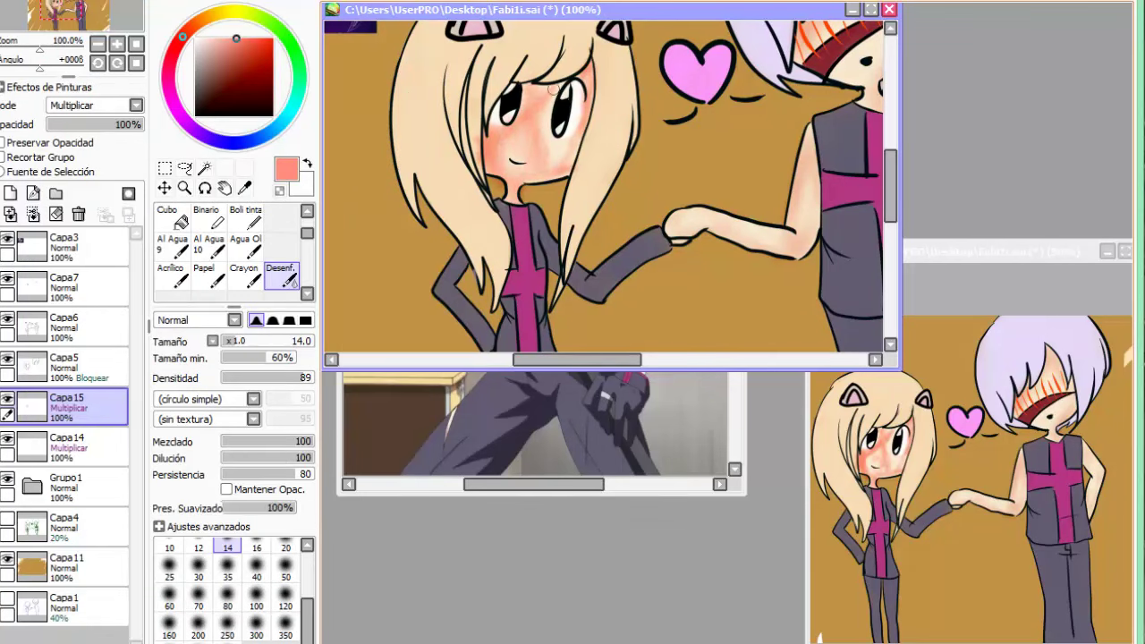
key(e)
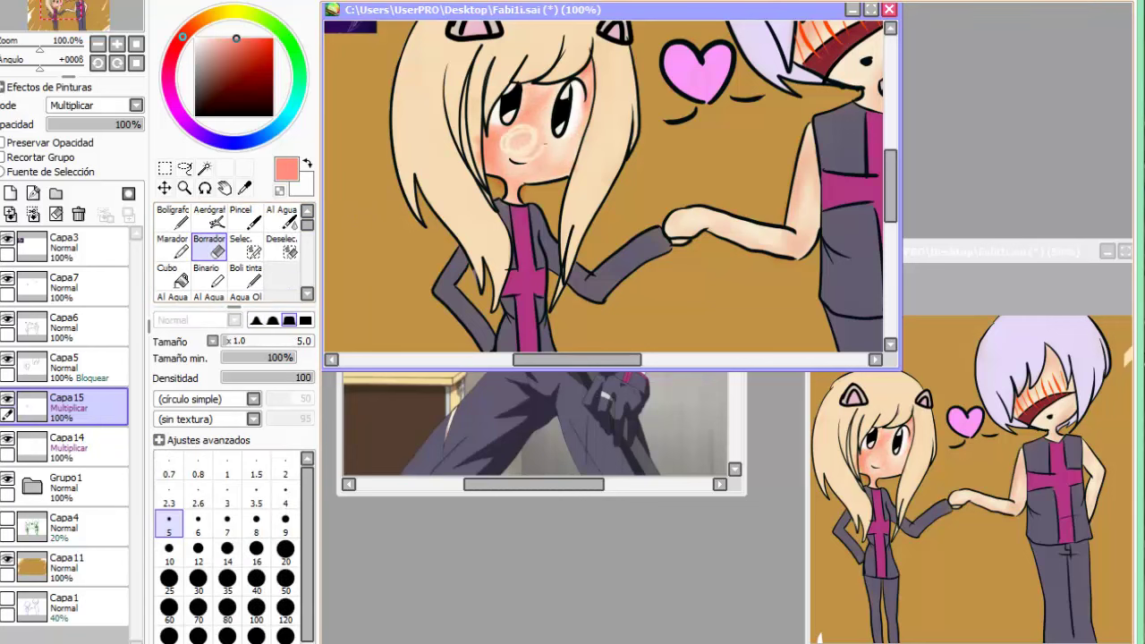
key(b)
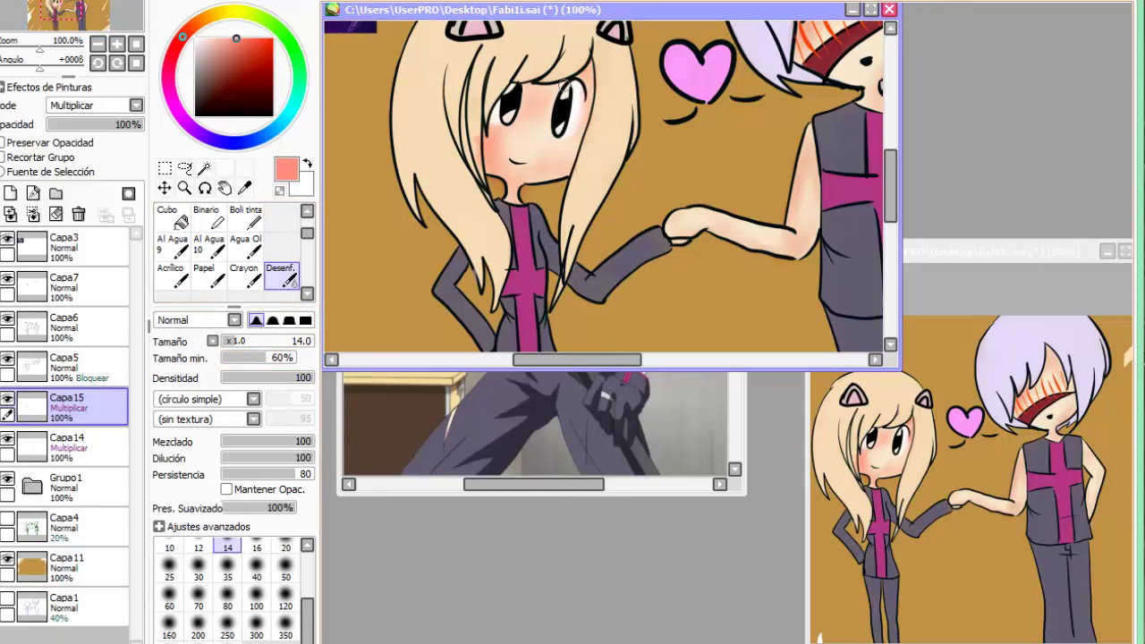
Apply a hue and saturation adjustment to the girl's skin shading layer Capa15.
key(ctrl+u)
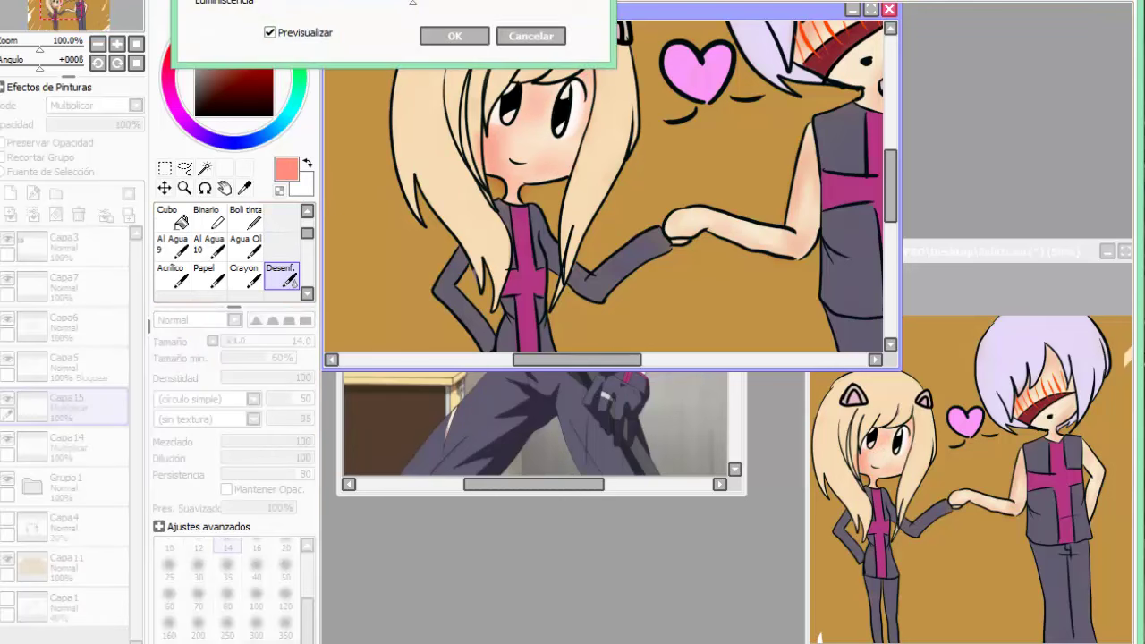
key(Return)
key(e)
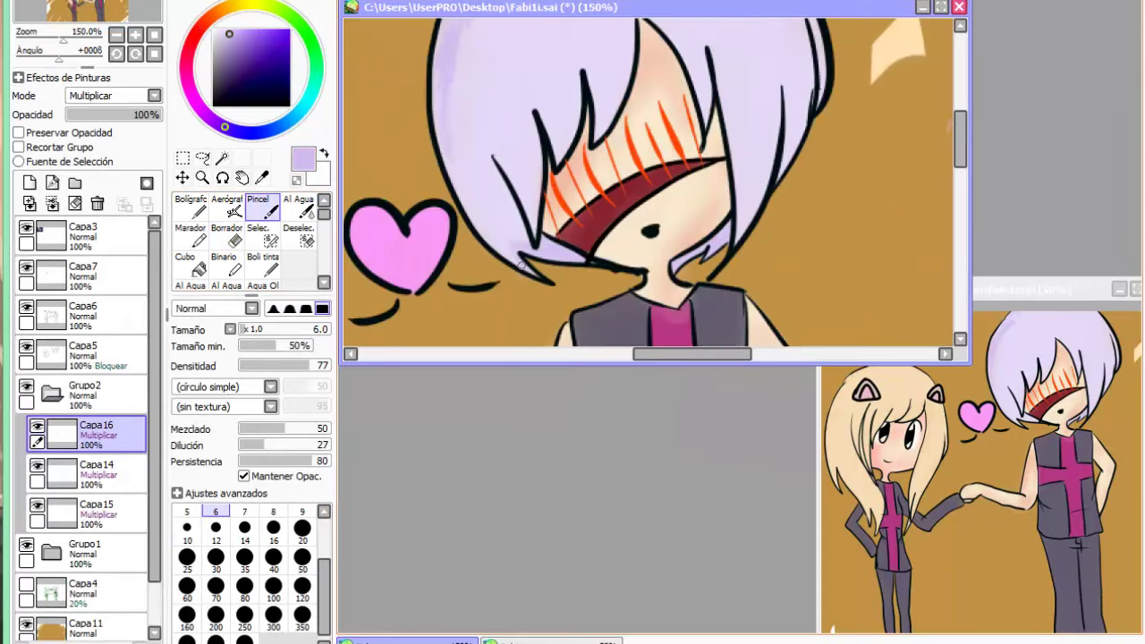
Shade the left side and fringe of the boy's hair in lavender with the size 6 Pincel brush on Multiply layer Capa16.
drag(521, 266, 471, 199)
mouse_move(509, 234)
mouse_down()
mouse_move(523, 161)
mouse_move(565, 132)
mouse_up()
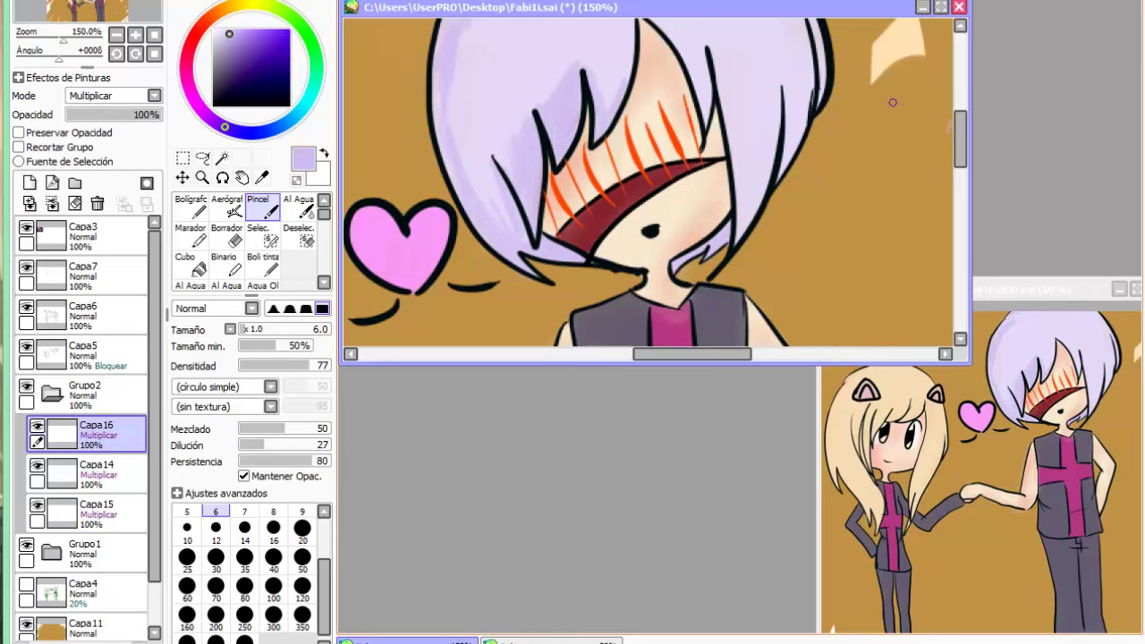
Shade the crown and left edge of the boy's hair in lavender and blend it with the size 14 Desenf. brush.
scroll(444, 165, up, 3)
drag(452, 249, 469, 118)
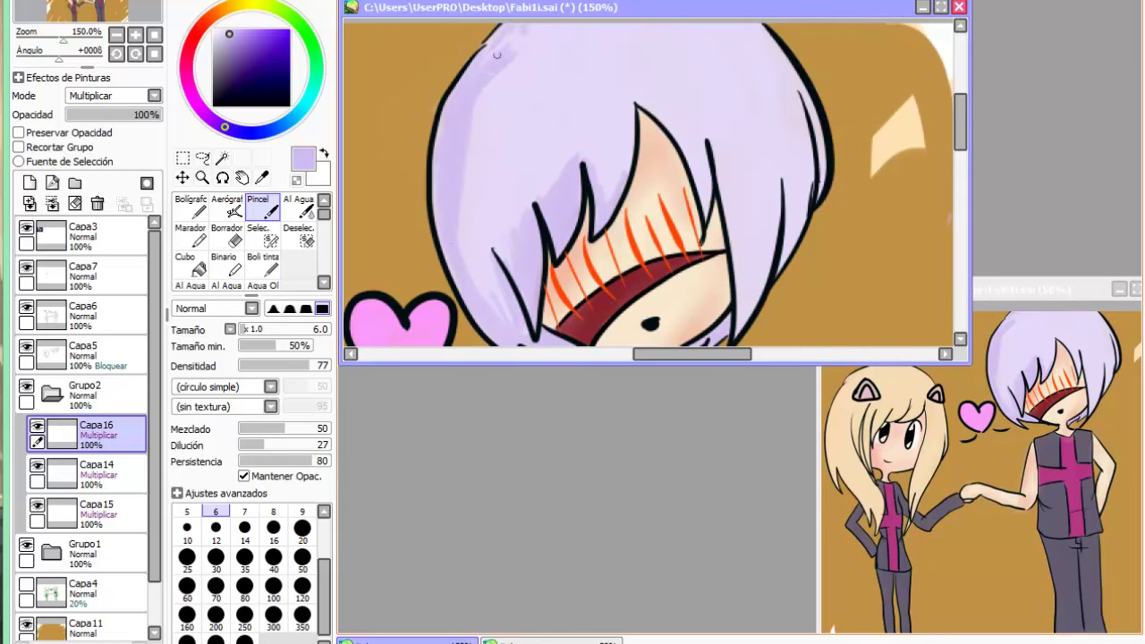
drag(525, 31, 479, 73)
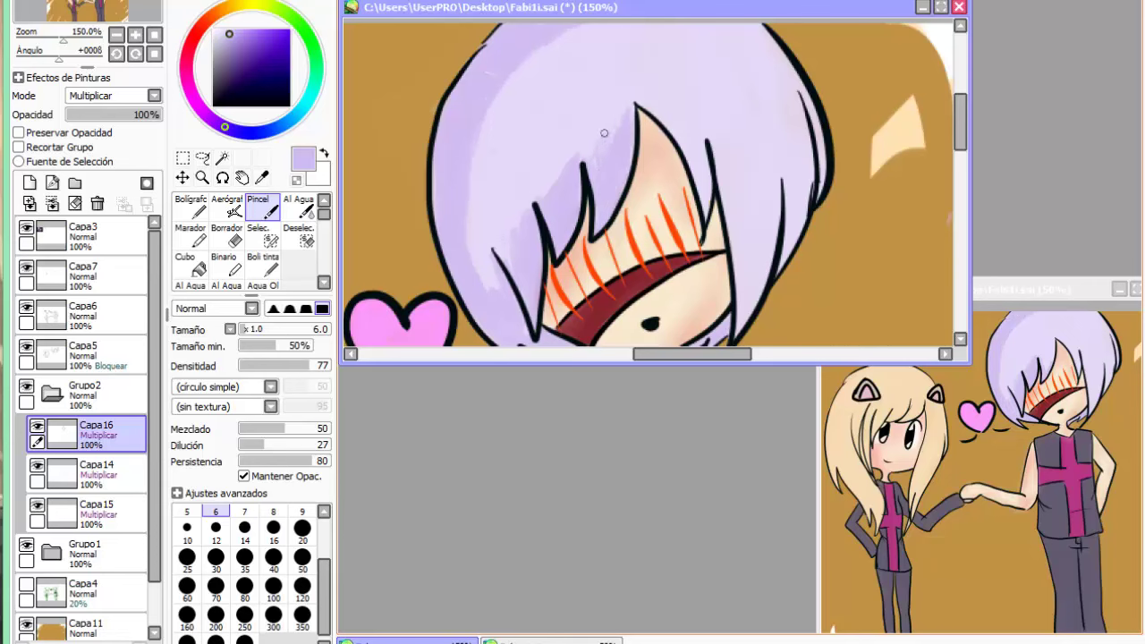
mouse_move(573, 7)
mouse_down()
mouse_move(591, 159)
mouse_move(585, 286)
mouse_move(571, 33)
mouse_move(558, 211)
mouse_move(567, 52)
mouse_up()
click(299, 264)
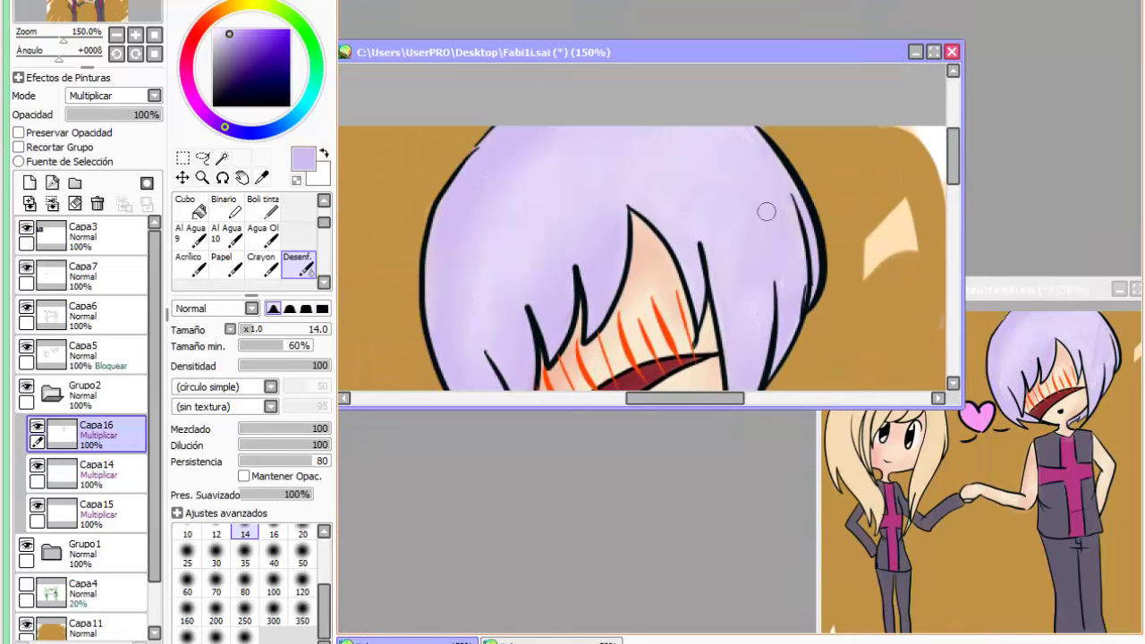
Try a white highlight band across the crown of the boy's hair with the size 17 Aerógrafo.
scroll(246, 237, up, 2)
click(214, 30)
click(227, 208)
mouse_move(503, 201)
mouse_down()
mouse_move(631, 159)
mouse_move(741, 211)
mouse_up()
scroll(246, 237, down, 2)
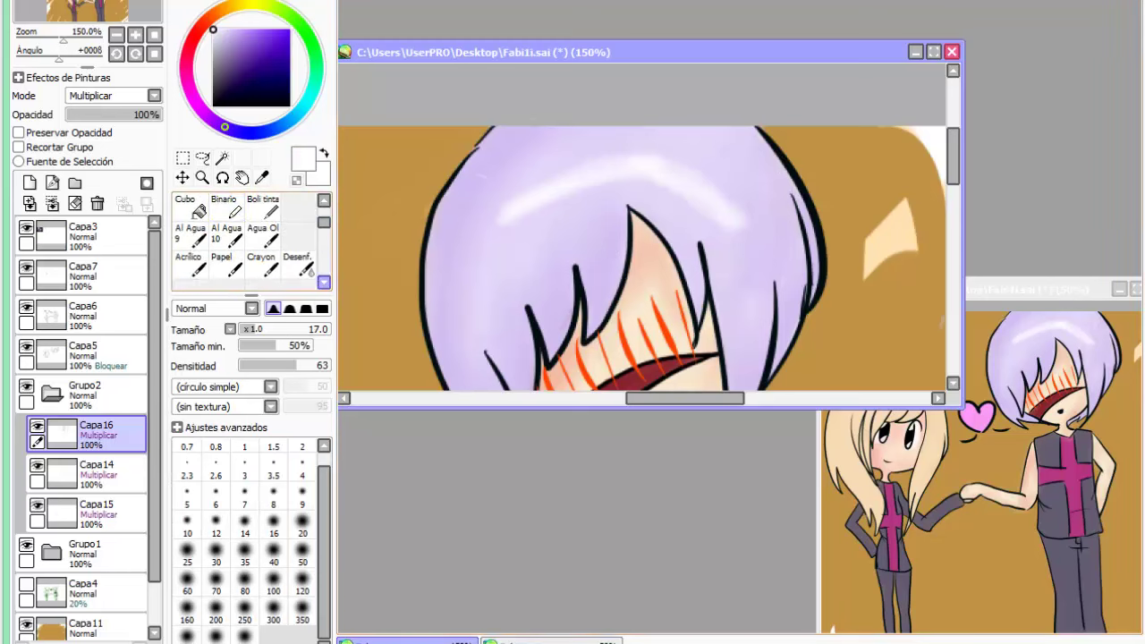
click(299, 264)
drag(680, 175, 579, 134)
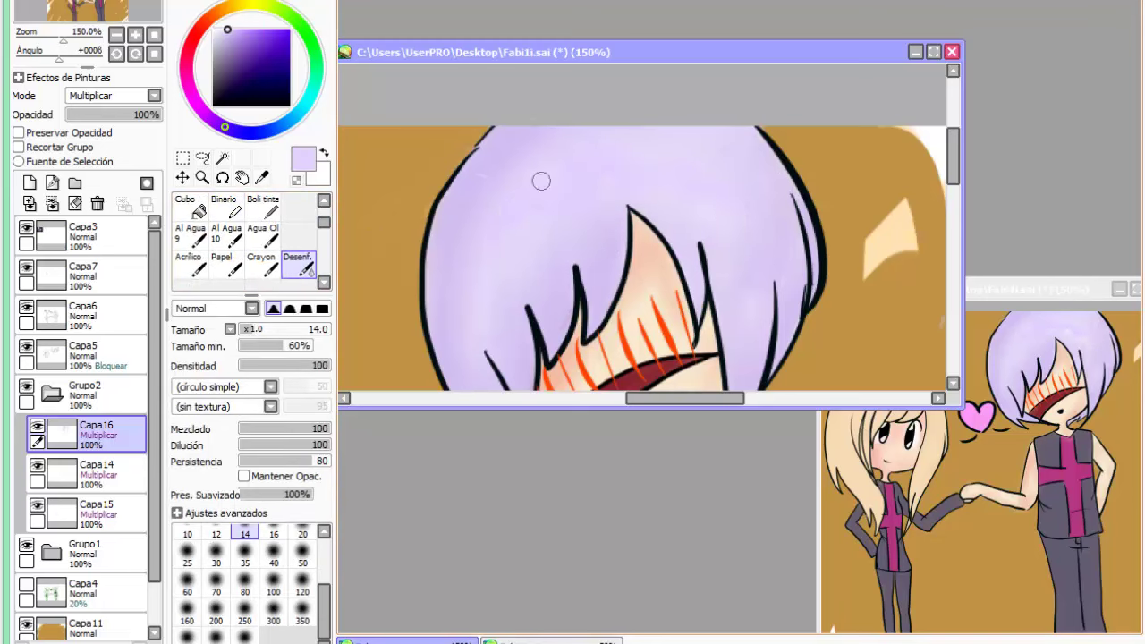
Shade the heart in pink on Multiply layer Capa21 and blend it with the size 14 Desenf. brush.
scroll(805, 291, down, 3)
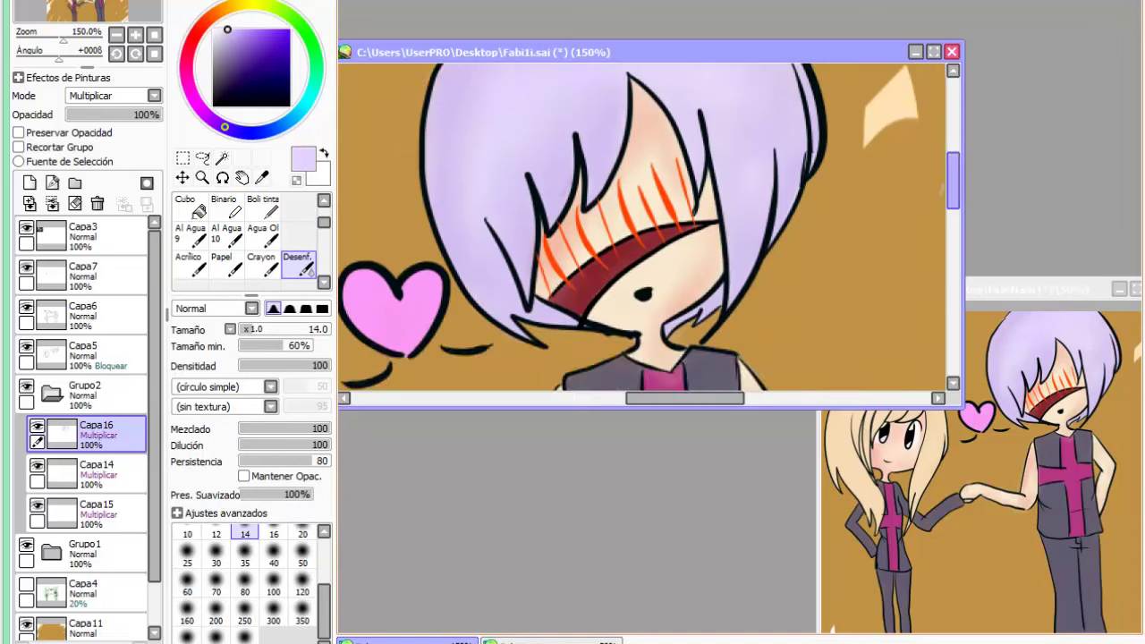
scroll(805, 291, up, 1)
click(344, 0)
click(394, 2)
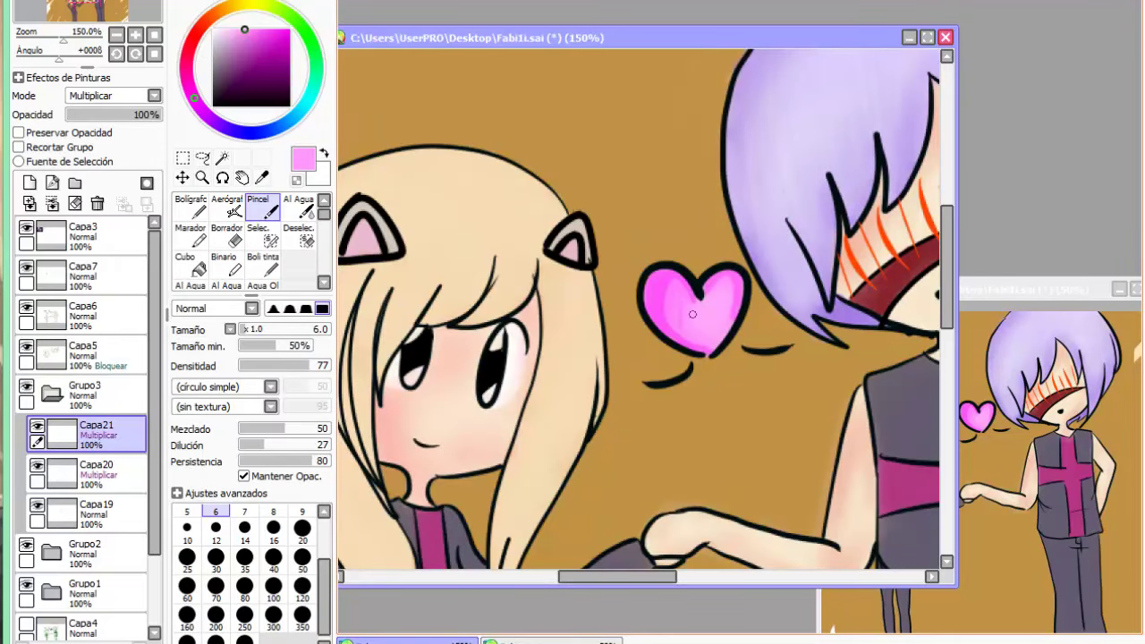
click(324, 282)
click(299, 264)
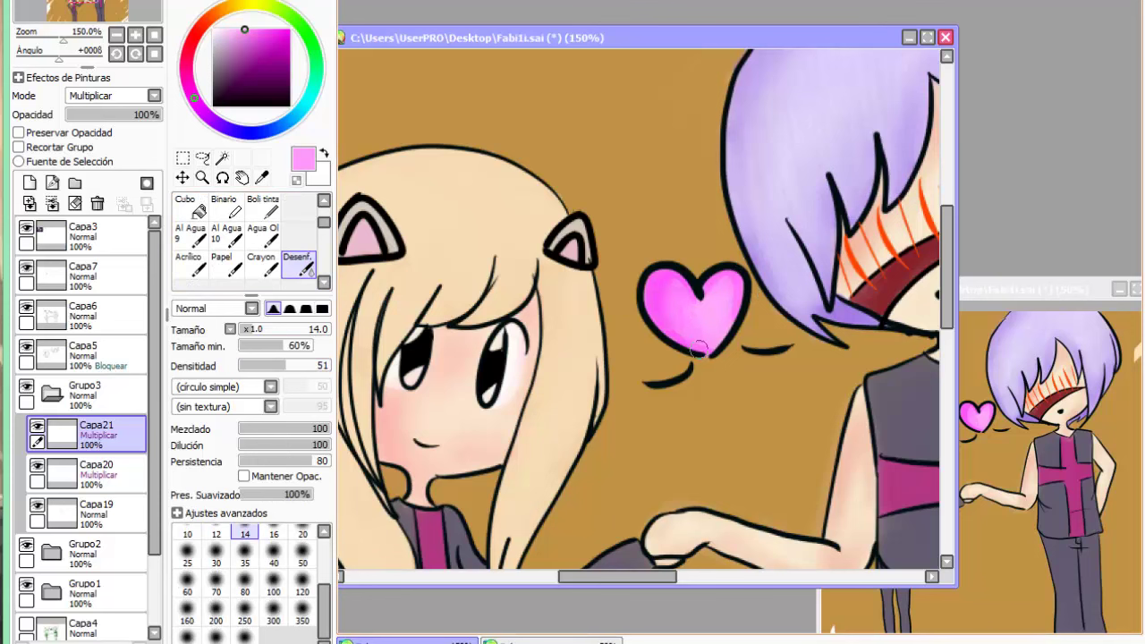
Apply a hue and saturation adjustment and a brightness and contrast adjustment to the heart's shading layer Capa21.
key(ctrl+u)
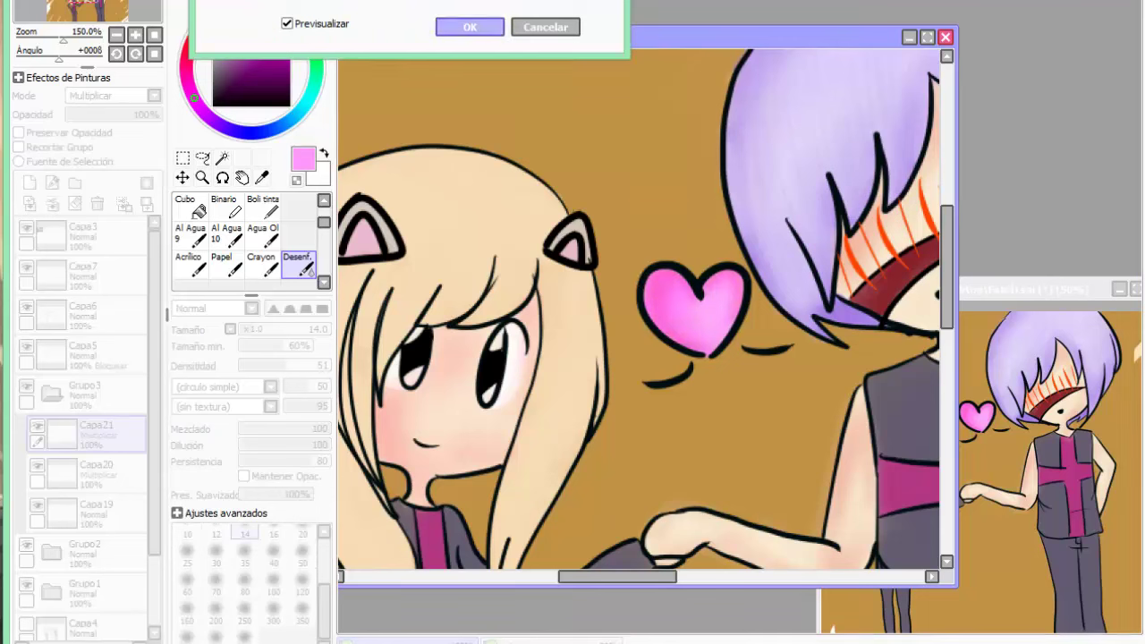
click(470, 27)
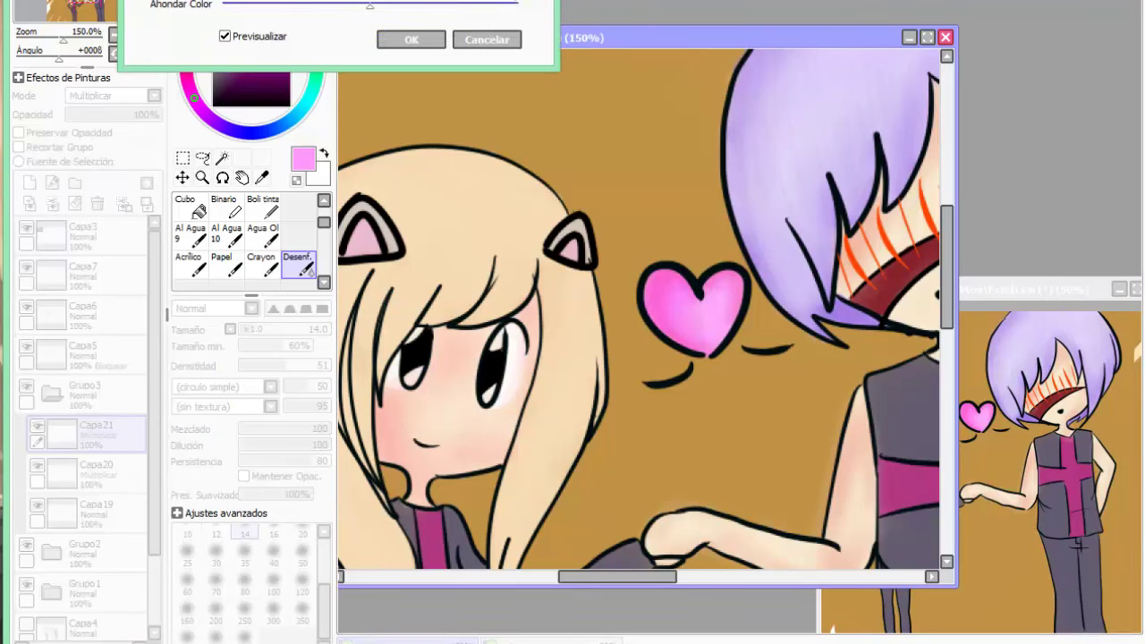
click(412, 39)
Add a layer in Luminosidad mode above Capa21 and paint a highlight on the heart's upper left lobe with the Aerógrafo.
click(29, 183)
click(113, 96)
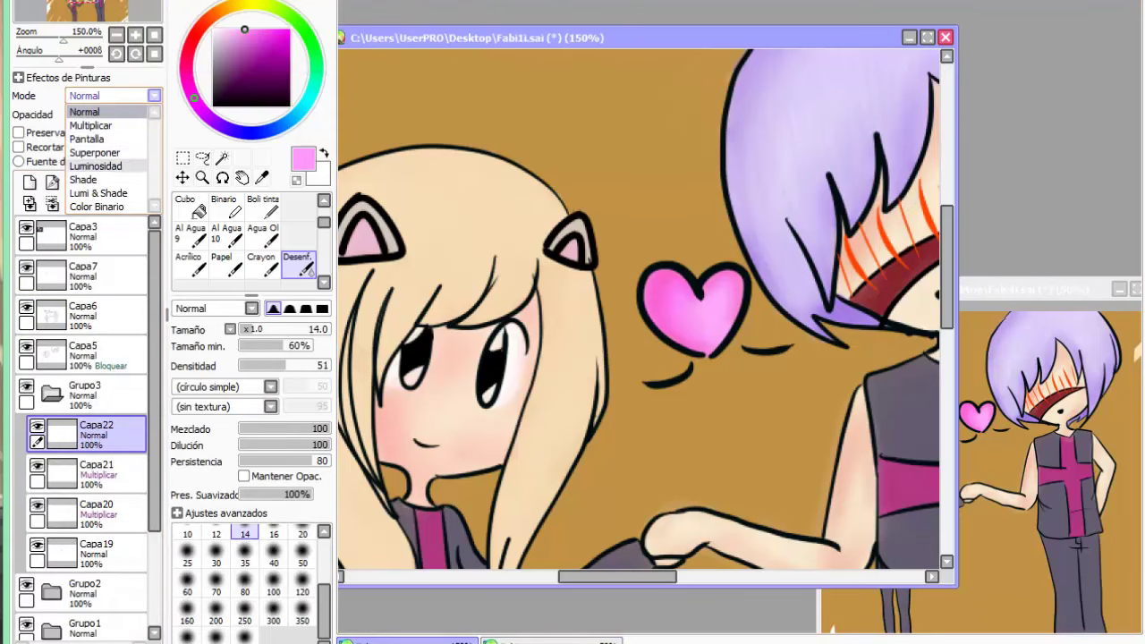
click(105, 164)
scroll(237, 239, up, 2)
click(226, 208)
click(215, 496)
drag(665, 285, 659, 297)
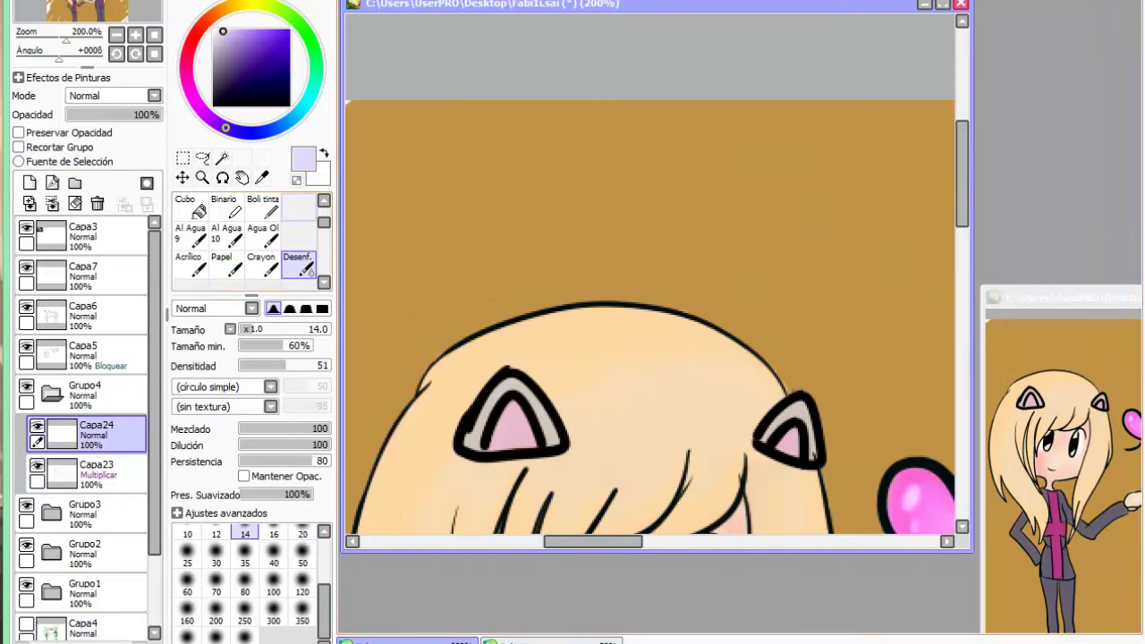
Shade the lower left part of the boy's vest in dark grey on Multiply layer Capa31 and blend it.
key(b)
scroll(689, 268, down, 5)
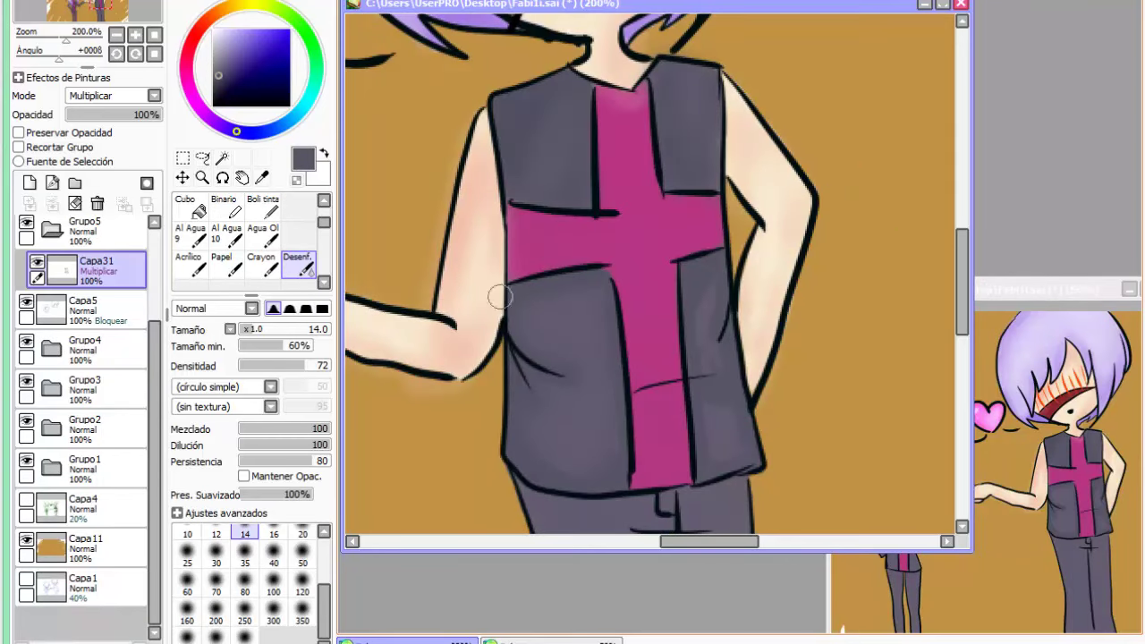
key(b)
mouse_move(570, 454)
mouse_down()
mouse_move(592, 409)
mouse_move(568, 407)
mouse_move(556, 306)
mouse_move(585, 429)
mouse_up()
key(c)
Shade the magenta cross on the boy's vest with the size 6 Pincel brush on Multiply layer Capa32.
drag(653, 381, 678, 383)
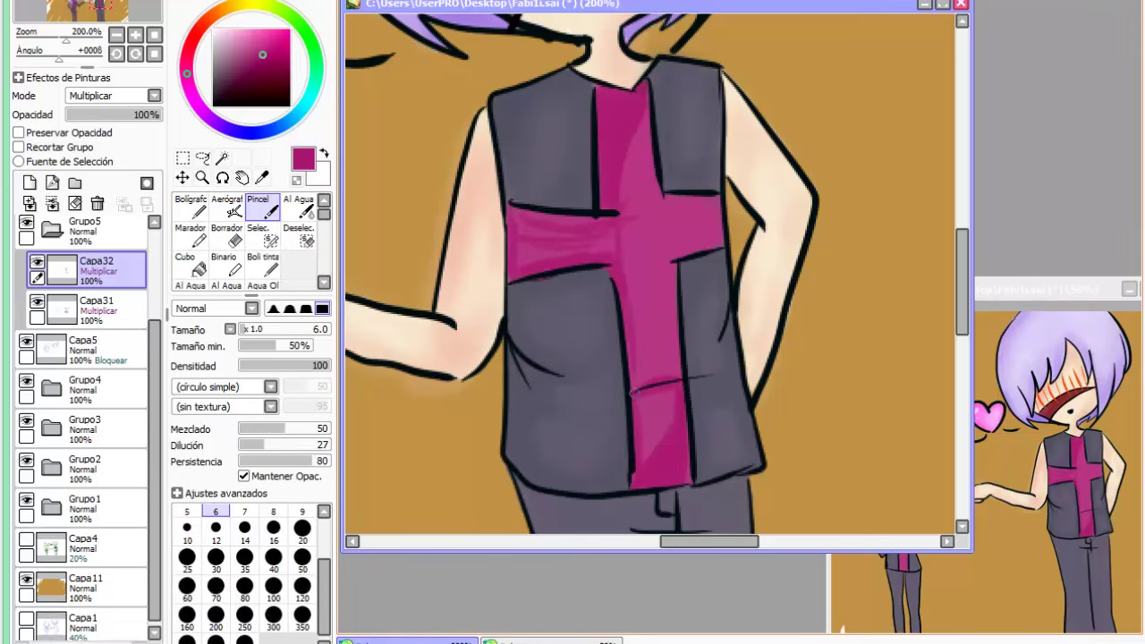
drag(671, 269, 673, 421)
drag(636, 350, 636, 388)
drag(577, 230, 522, 249)
mouse_move(649, 120)
mouse_down()
mouse_move(645, 151)
mouse_move(662, 194)
mouse_move(695, 211)
mouse_move(704, 244)
mouse_move(671, 202)
mouse_move(716, 206)
mouse_move(716, 231)
mouse_move(699, 205)
mouse_move(661, 195)
mouse_up()
drag(707, 226, 661, 267)
drag(649, 272, 650, 370)
drag(660, 320, 660, 442)
Blend the magenta shading on the arms and lower part of the cross with the size 14 Desenf. brush.
scroll(291, 247, down, 2)
click(299, 265)
drag(544, 254, 586, 244)
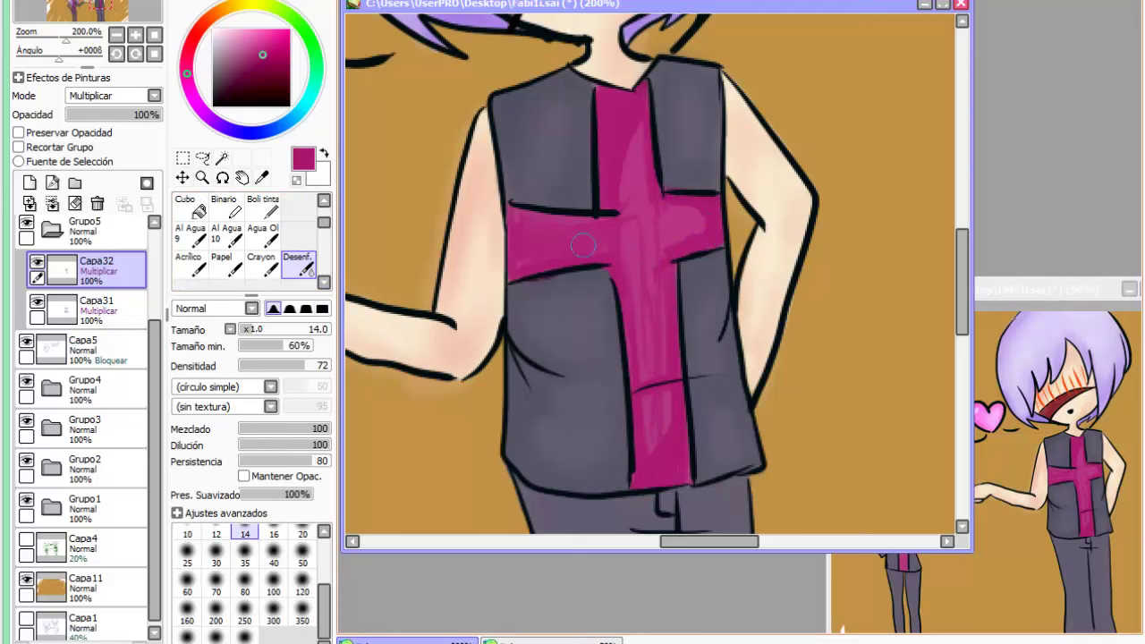
drag(654, 238, 671, 199)
drag(650, 389, 655, 447)
Erase the shading along the middle of the cross with the size 6 Borrador and soften its edges with the size 14 Desenf. brush.
drag(324, 223, 324, 213)
click(226, 235)
key(bracketleft)
key(bracketleft)
key(bracketleft)
key(bracketleft)
key(bracketleft)
mouse_move(650, 275)
mouse_down()
mouse_move(648, 353)
mouse_move(650, 263)
mouse_move(651, 448)
mouse_up()
drag(660, 326, 663, 372)
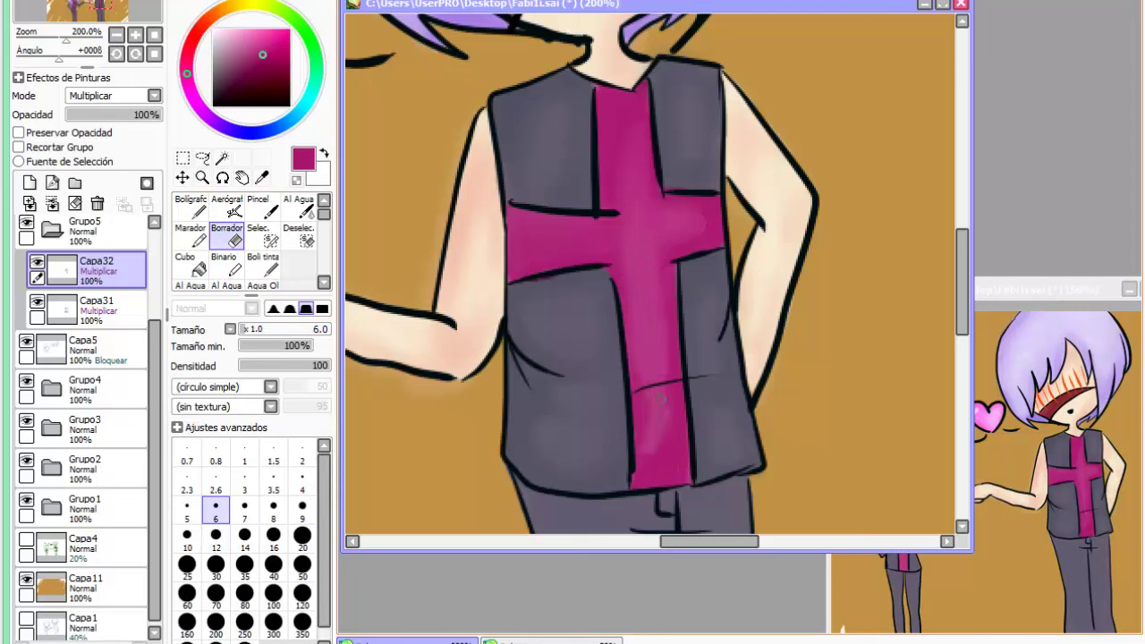
drag(665, 253, 662, 342)
drag(647, 425, 647, 402)
mouse_move(607, 239)
mouse_down()
mouse_move(542, 244)
mouse_move(617, 221)
mouse_up()
mouse_move(619, 250)
mouse_down()
mouse_move(531, 240)
mouse_move(618, 210)
mouse_move(623, 118)
mouse_up()
drag(624, 168, 637, 100)
drag(669, 203, 700, 238)
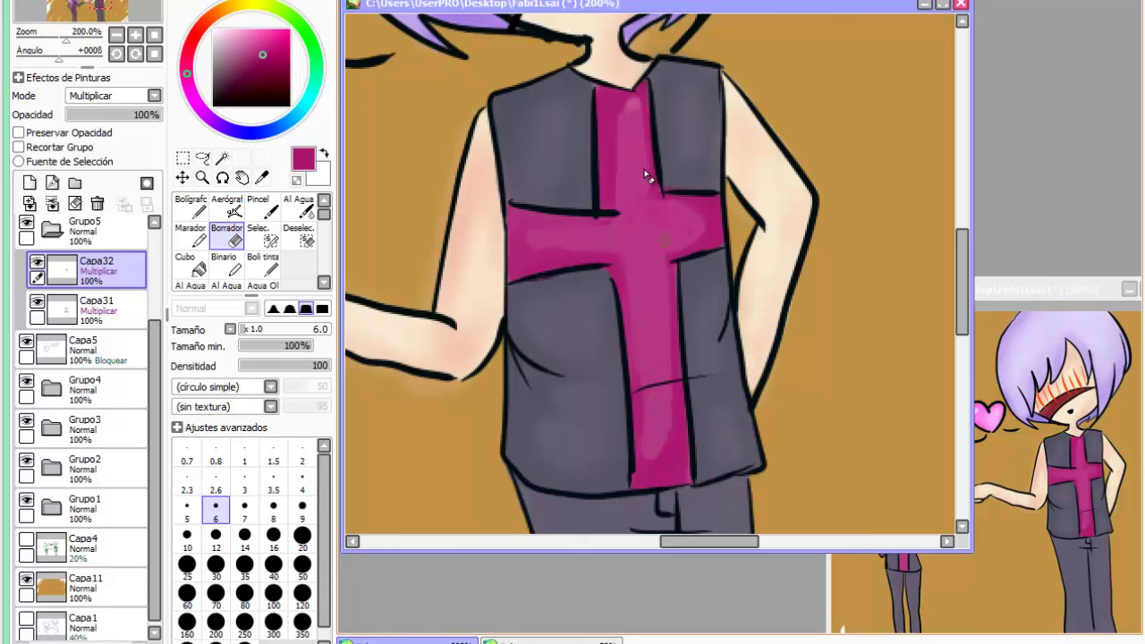
key(c)
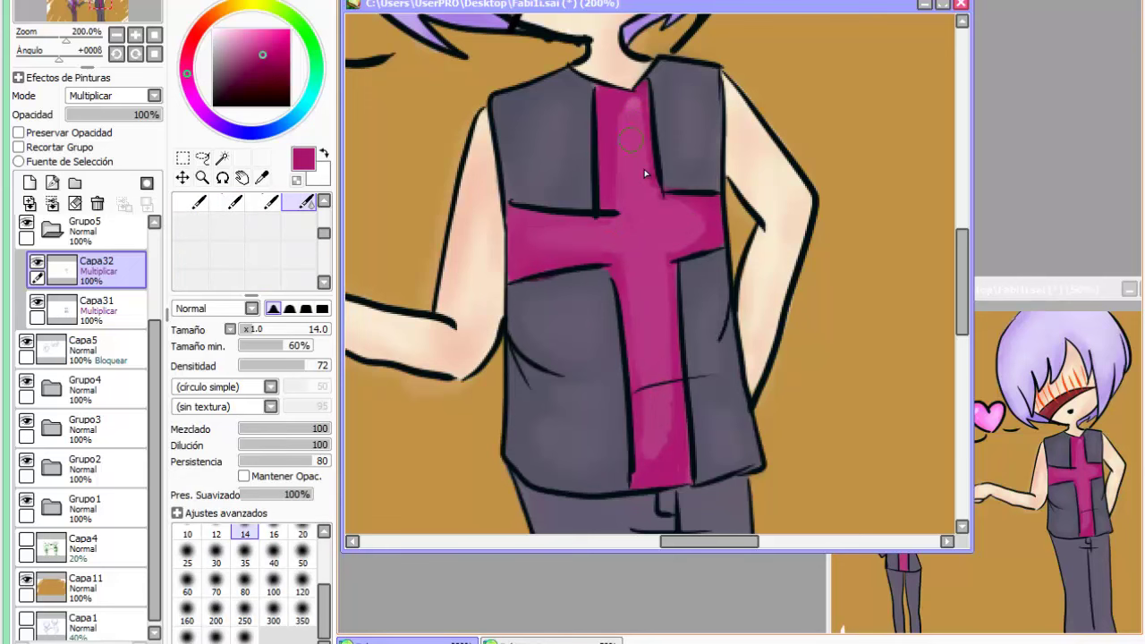
drag(632, 113, 634, 79)
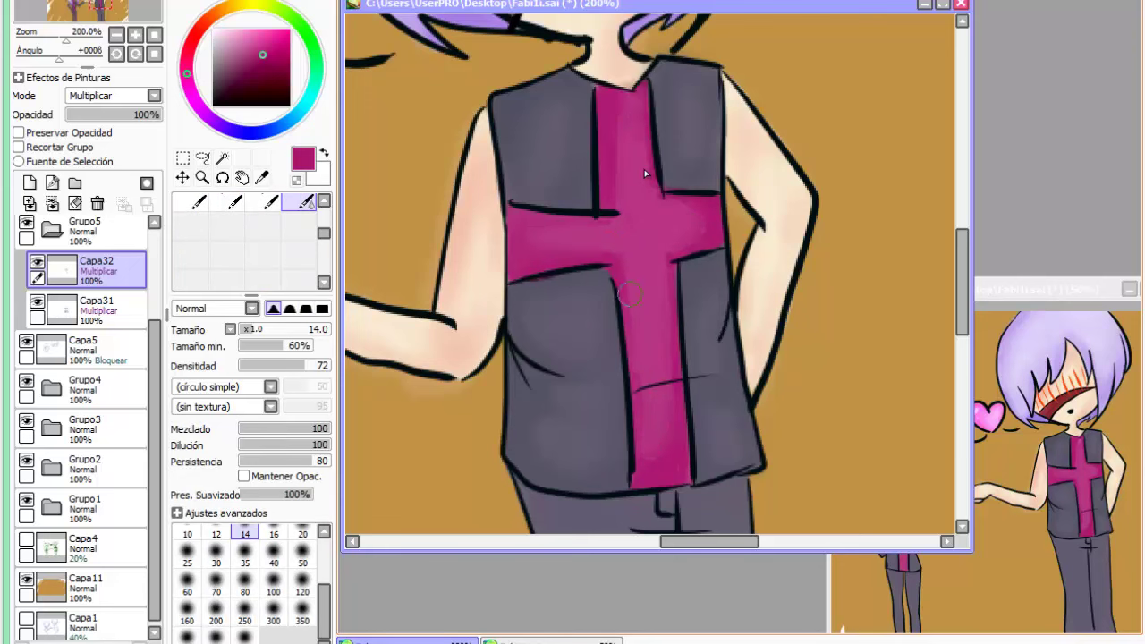
Shade and blend the cross along its lower fold line, and open the hue and saturation adjustment for Capa32.
click(263, 203)
drag(674, 381, 634, 396)
click(299, 255)
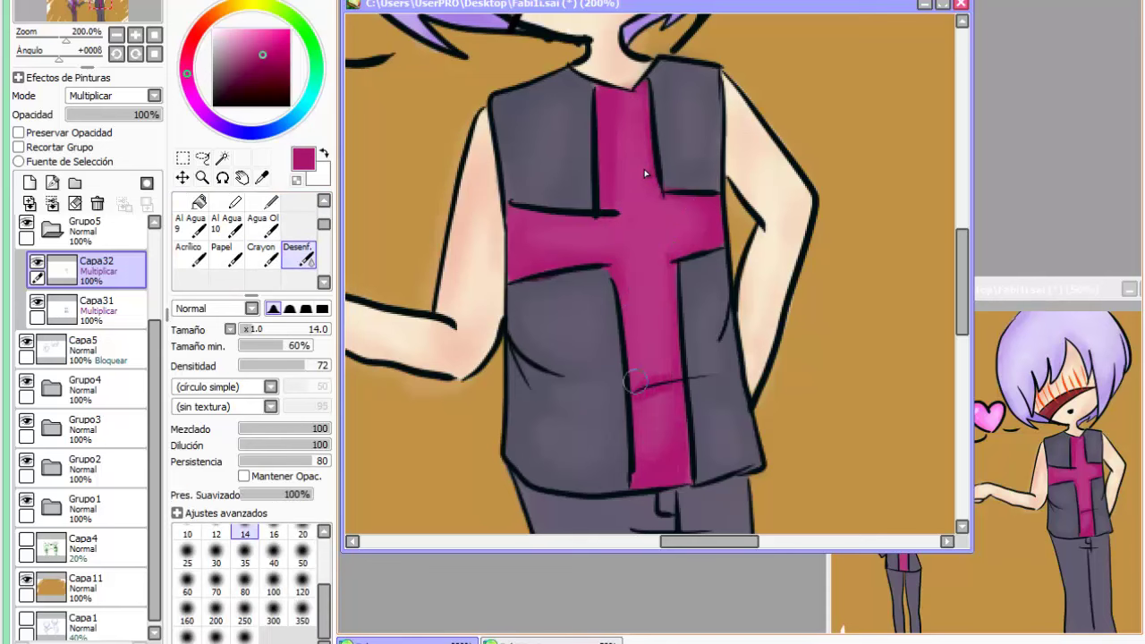
key(ctrl+u)
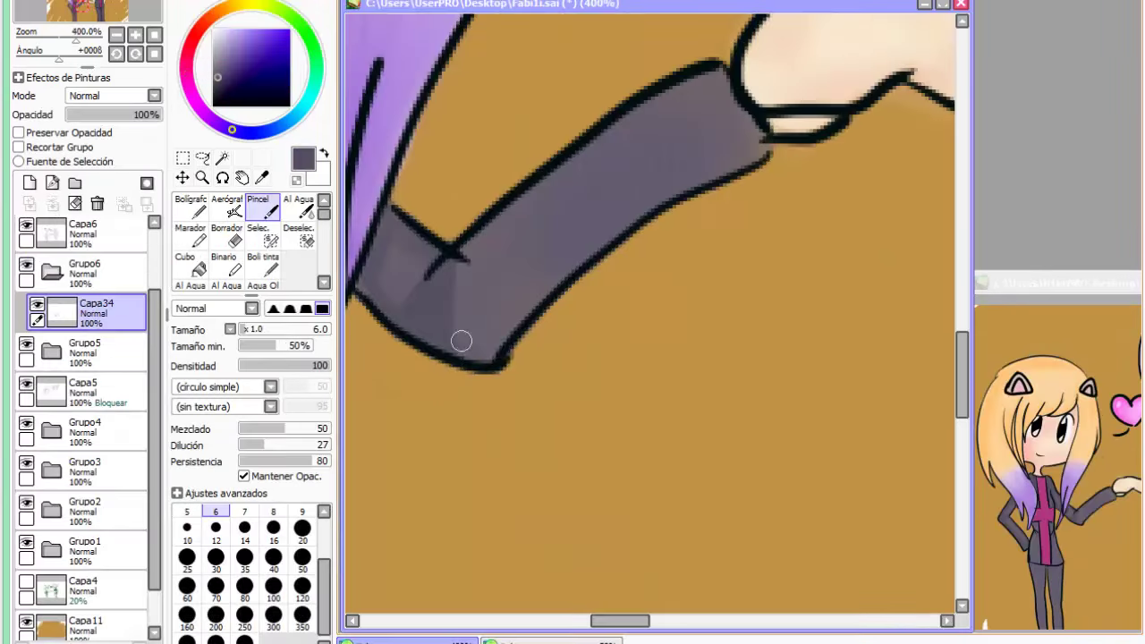
Shade the girl's sleeve and the waist and lower part of her jacket in grey with the size 6 Pincel brush.
mouse_move(460, 337)
mouse_down()
mouse_move(652, 195)
mouse_move(727, 115)
mouse_move(650, 105)
mouse_move(587, 235)
mouse_move(492, 353)
mouse_up()
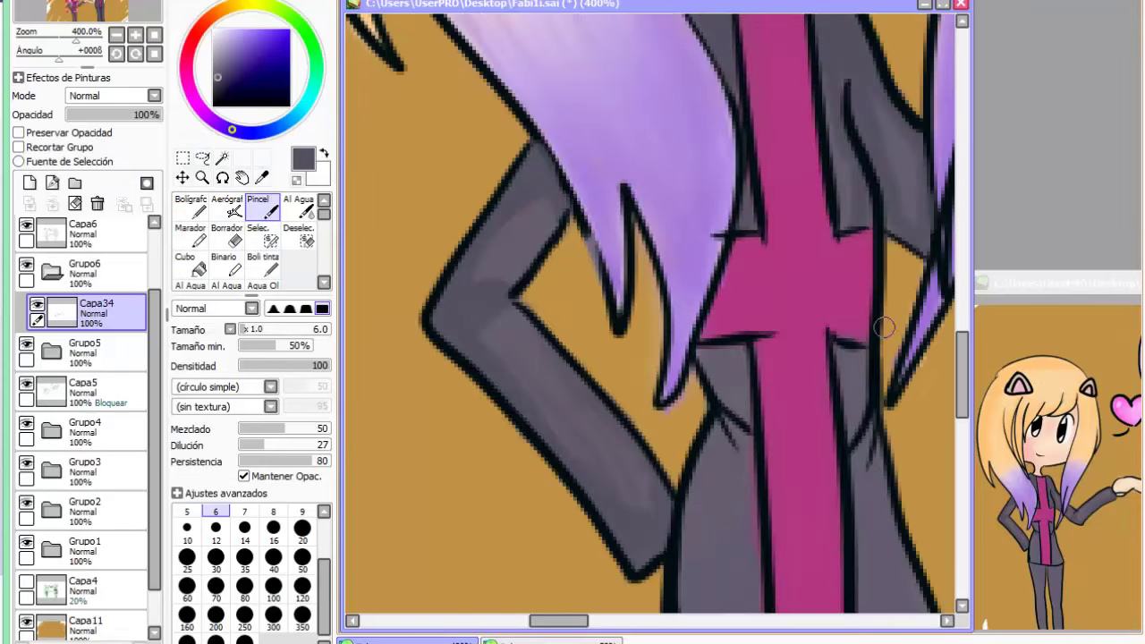
mouse_move(717, 373)
mouse_down()
mouse_move(738, 442)
mouse_move(709, 346)
mouse_move(706, 357)
mouse_up()
mouse_move(843, 352)
mouse_down()
mouse_move(854, 447)
mouse_move(861, 364)
mouse_up()
drag(864, 465, 864, 512)
drag(963, 376, 962, 416)
mouse_move(884, 233)
mouse_down()
mouse_move(879, 417)
mouse_move(867, 313)
mouse_up()
drag(895, 269, 913, 376)
mouse_move(713, 209)
mouse_down()
mouse_move(693, 235)
mouse_move(682, 341)
mouse_move(753, 410)
mouse_move(729, 376)
mouse_move(756, 365)
mouse_move(703, 205)
mouse_up()
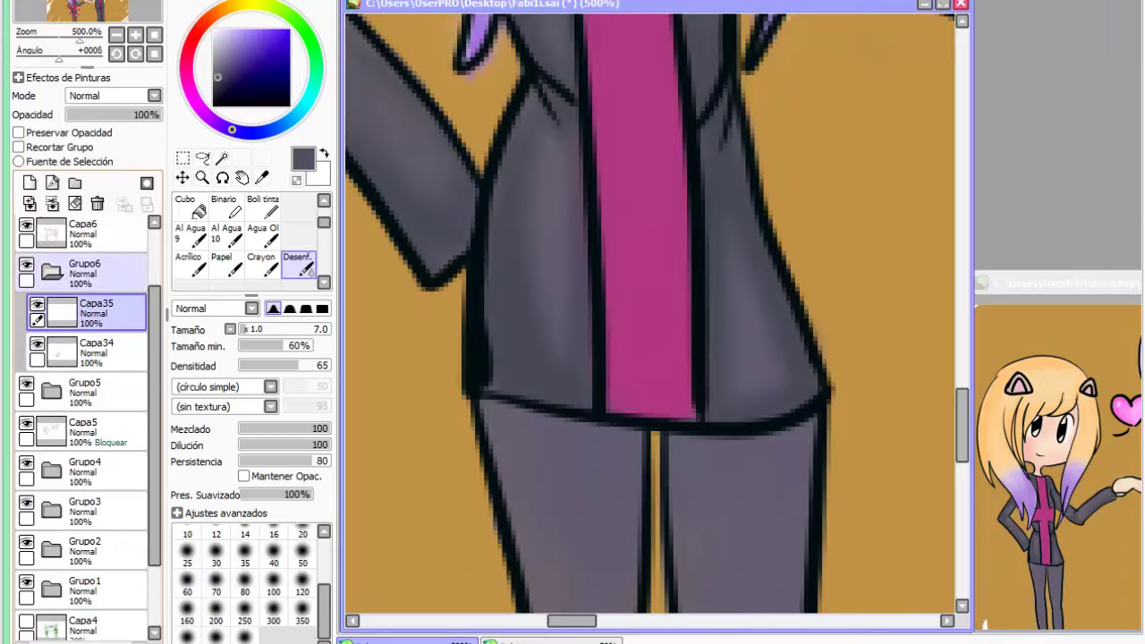
Shade both legs of the girl's trousers in grey with the size 6 Pincel brush on layer Capa35.
mouse_move(963, 407)
mouse_down()
mouse_move(963, 459)
mouse_move(963, 431)
mouse_up()
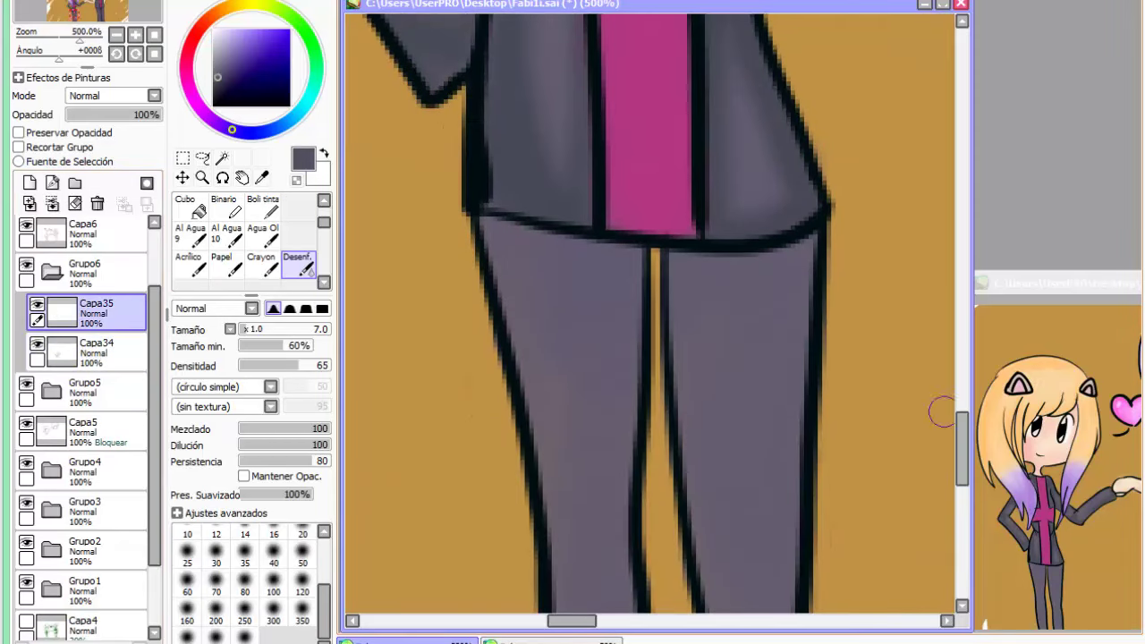
scroll(238, 253, up, 2)
click(263, 207)
mouse_move(507, 300)
mouse_down()
mouse_move(529, 403)
mouse_move(509, 238)
mouse_move(513, 254)
mouse_move(561, 252)
mouse_move(632, 297)
mouse_move(625, 530)
mouse_move(541, 406)
mouse_move(520, 299)
mouse_move(598, 271)
mouse_move(524, 258)
mouse_move(555, 469)
mouse_move(559, 308)
mouse_up()
drag(632, 283, 544, 456)
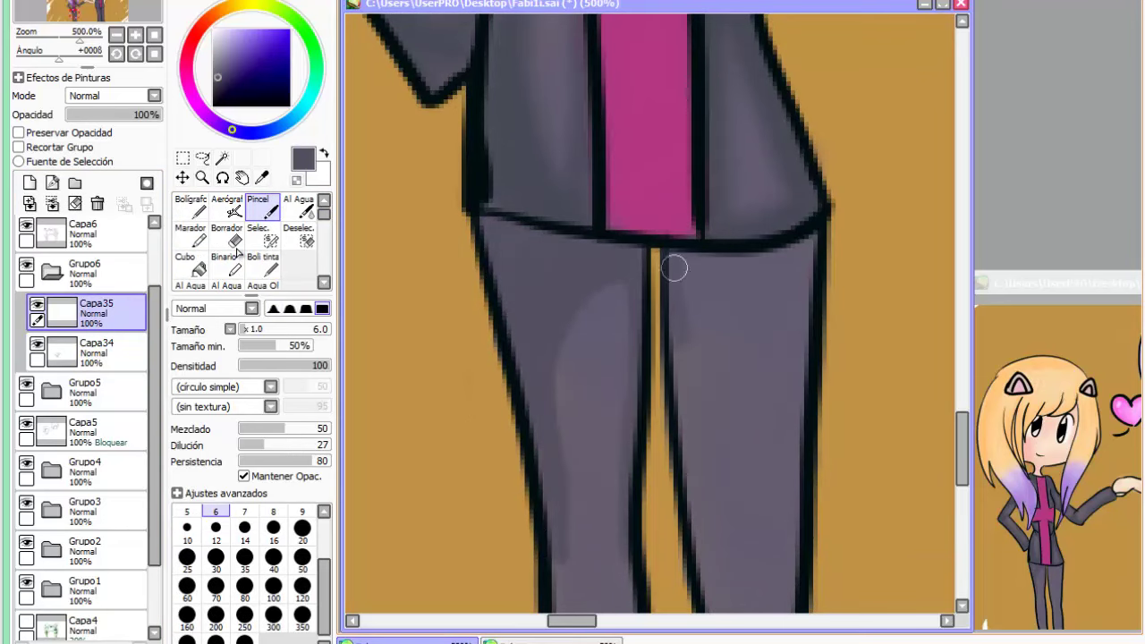
drag(675, 268, 692, 460)
Switch to the Skype call, enable the microphone and return to PaintTool SAI.
key(alt+Tab)
click(495, 540)
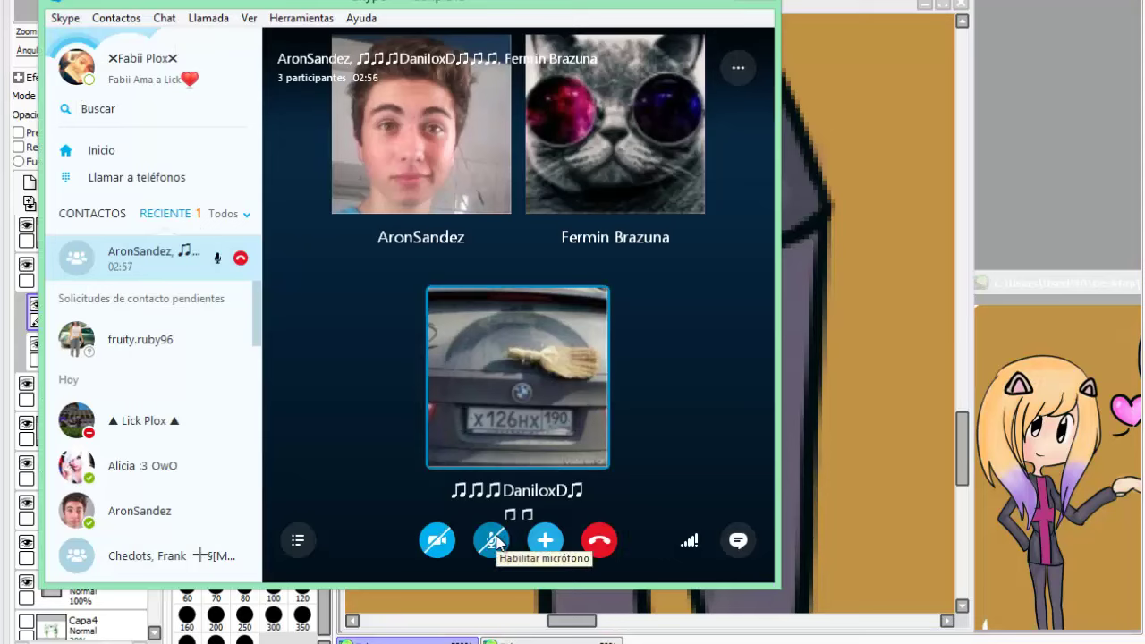
click(492, 542)
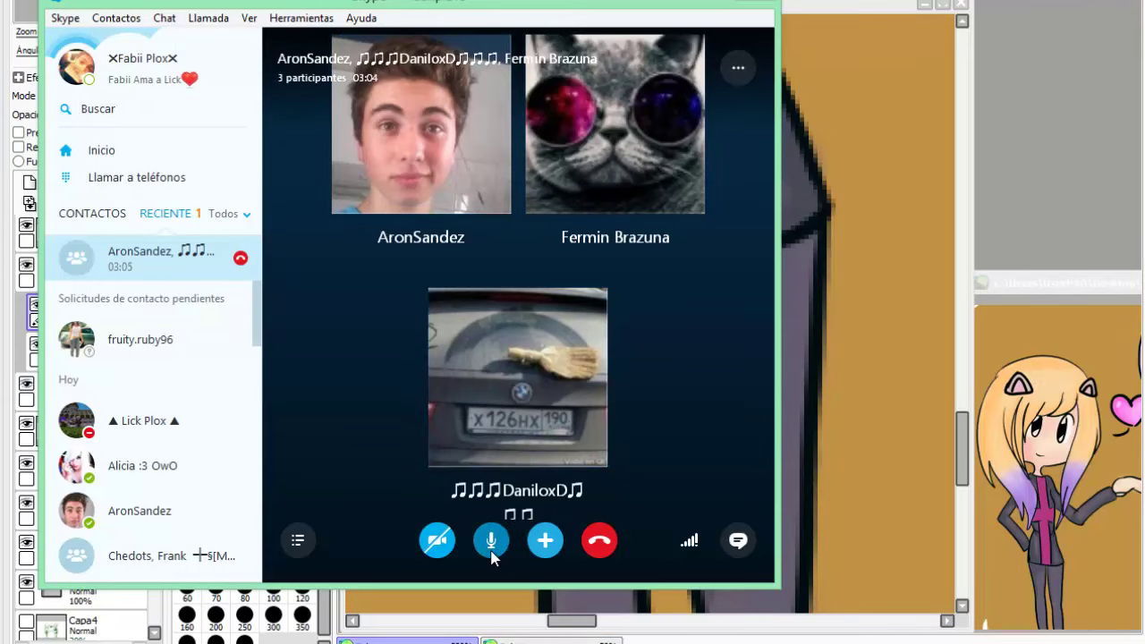
key(alt+Tab)
key(alt+Tab)
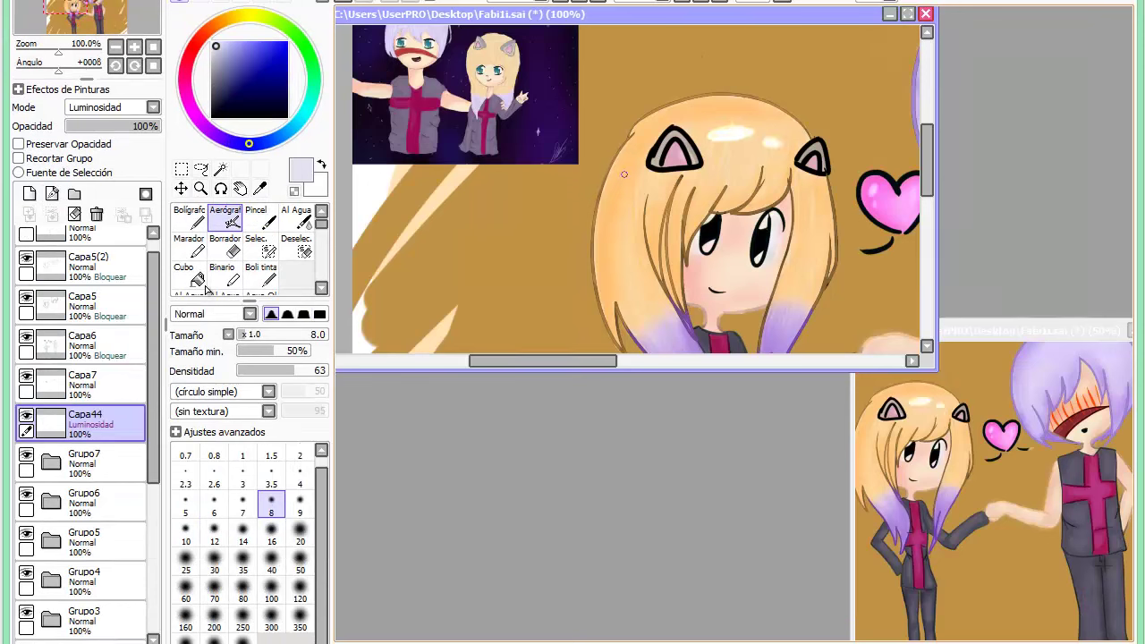
Try highlight strokes on the left side of the girl's hair with the size 8 Aerógrafo on Capa44, and undo them.
drag(612, 187, 605, 269)
mouse_move(625, 200)
mouse_down()
mouse_move(631, 307)
mouse_move(611, 274)
mouse_move(637, 283)
mouse_up()
drag(642, 217, 653, 332)
key(ctrl+z)
key(ctrl+z)
key(ctrl+z)
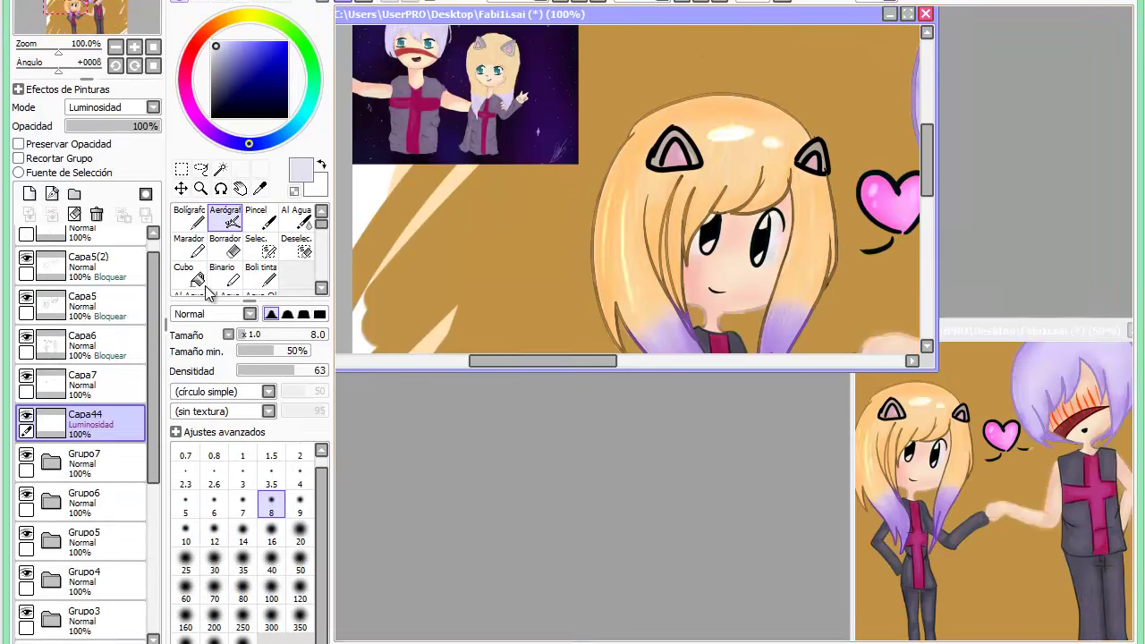
key(ctrl+z)
key(ctrl+z)
Paint thin highlight strands on the girl's hair with the size 3 Aerógrafo on Luminosidad layer Capa45.
mouse_move(103, 126)
mouse_down()
mouse_move(66, 126)
mouse_move(161, 126)
mouse_up()
click(342, 0)
click(388, 0)
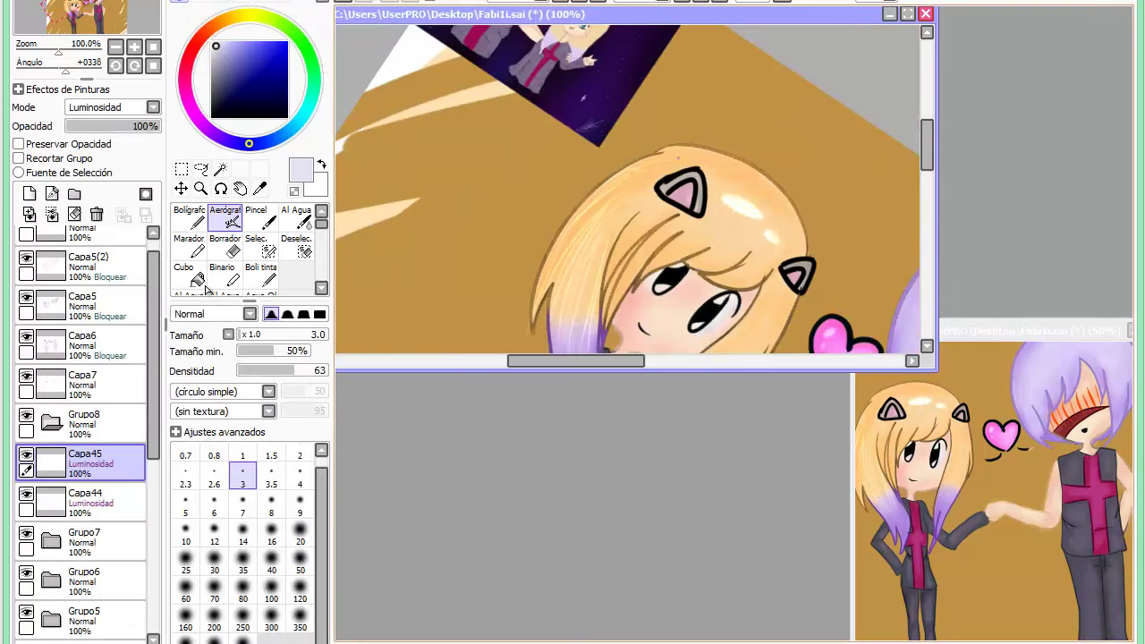
drag(662, 161, 617, 191)
drag(615, 302, 669, 229)
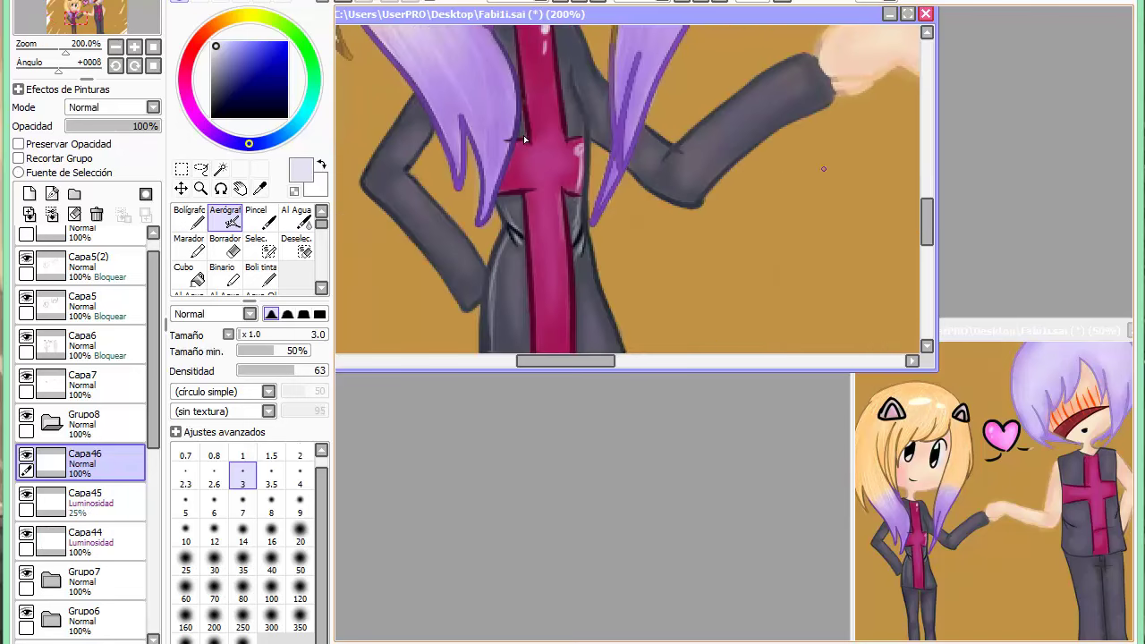
Highlight the side edges, hem and waist folds of the girl's jacket with the size 3 Aerógrafo on layer Capa46.
scroll(534, 288, down, 3)
drag(492, 248, 510, 262)
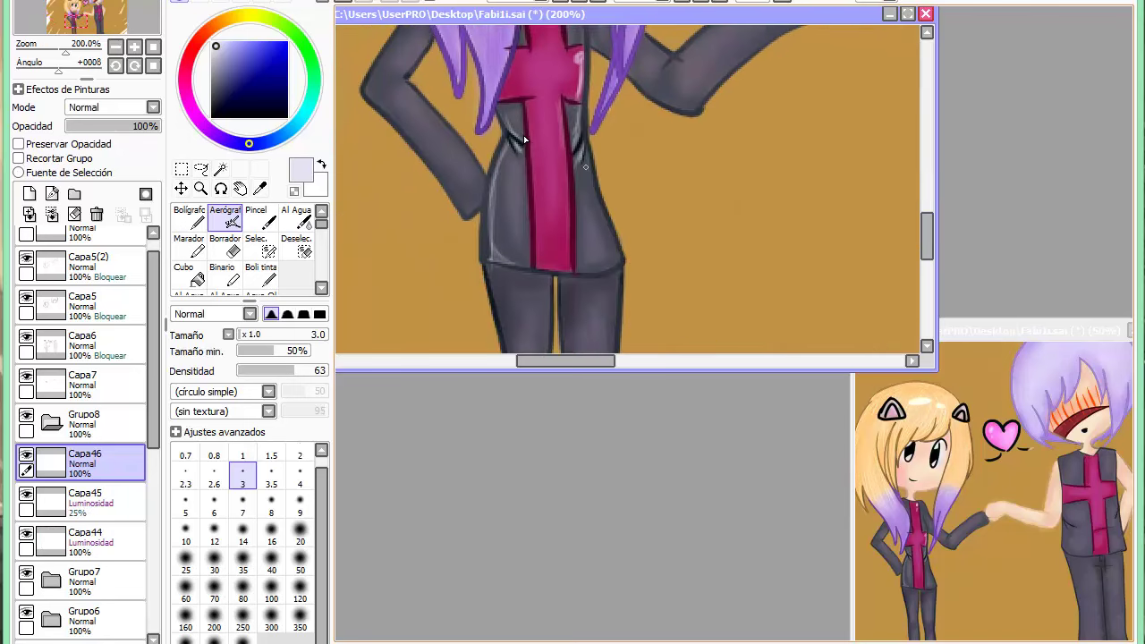
mouse_move(586, 160)
mouse_down()
mouse_move(618, 252)
mouse_move(585, 275)
mouse_move(614, 263)
mouse_up()
mouse_move(583, 208)
mouse_down()
mouse_move(579, 271)
mouse_move(580, 224)
mouse_up()
drag(569, 109, 571, 134)
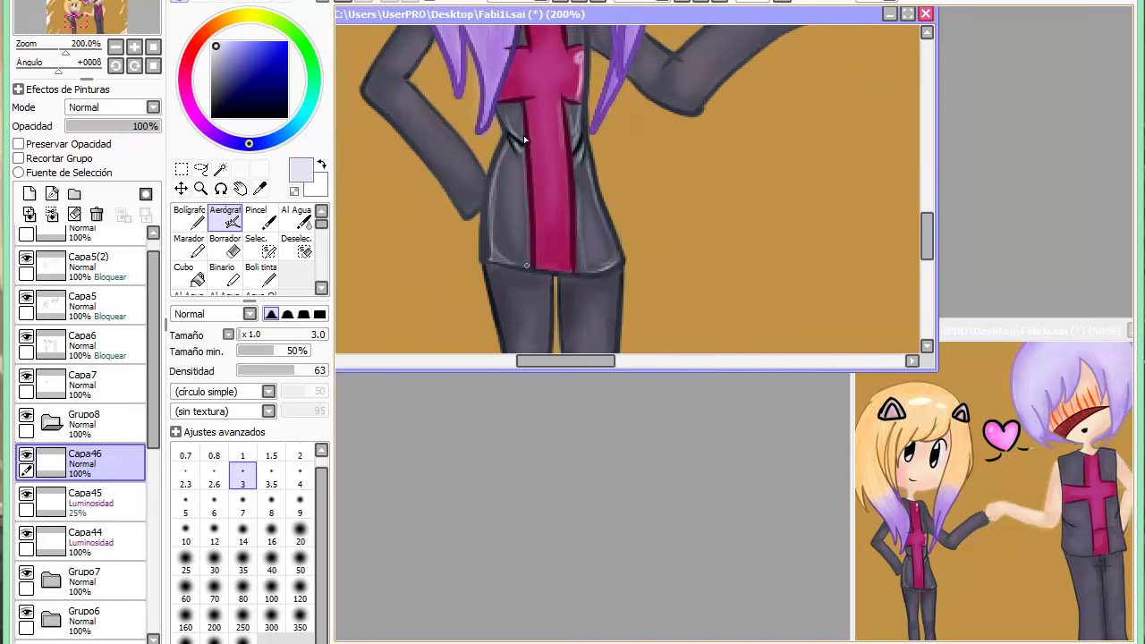
Add thin highlights down both legs of the girl's trousers with the size 3 Aerógrafo.
scroll(501, 179, down, 2)
mouse_move(495, 183)
mouse_down()
mouse_move(512, 295)
mouse_move(497, 216)
mouse_move(551, 196)
mouse_move(501, 233)
mouse_up()
drag(495, 191, 499, 222)
mouse_move(561, 202)
mouse_down()
mouse_move(563, 249)
mouse_move(613, 197)
mouse_move(614, 304)
mouse_up()
Highlight the lower hem, left edge and side fold of the boy's vest with the size 3 Aerógrafo on Capa46.
scroll(525, 139, down, 5)
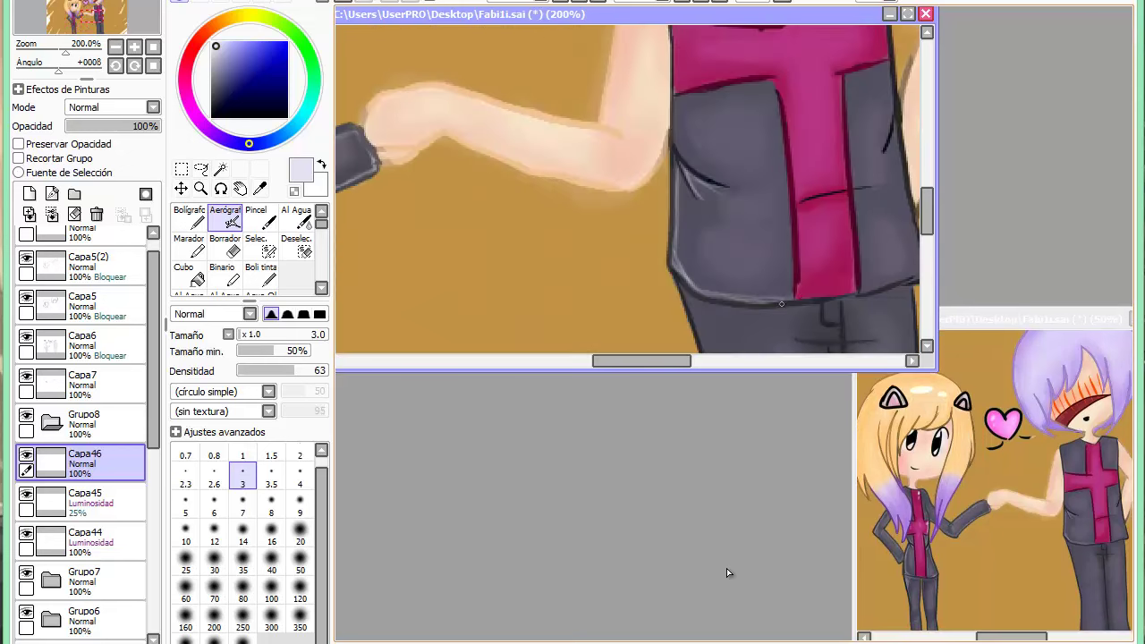
drag(781, 304, 737, 300)
drag(678, 95, 680, 152)
drag(680, 145, 719, 178)
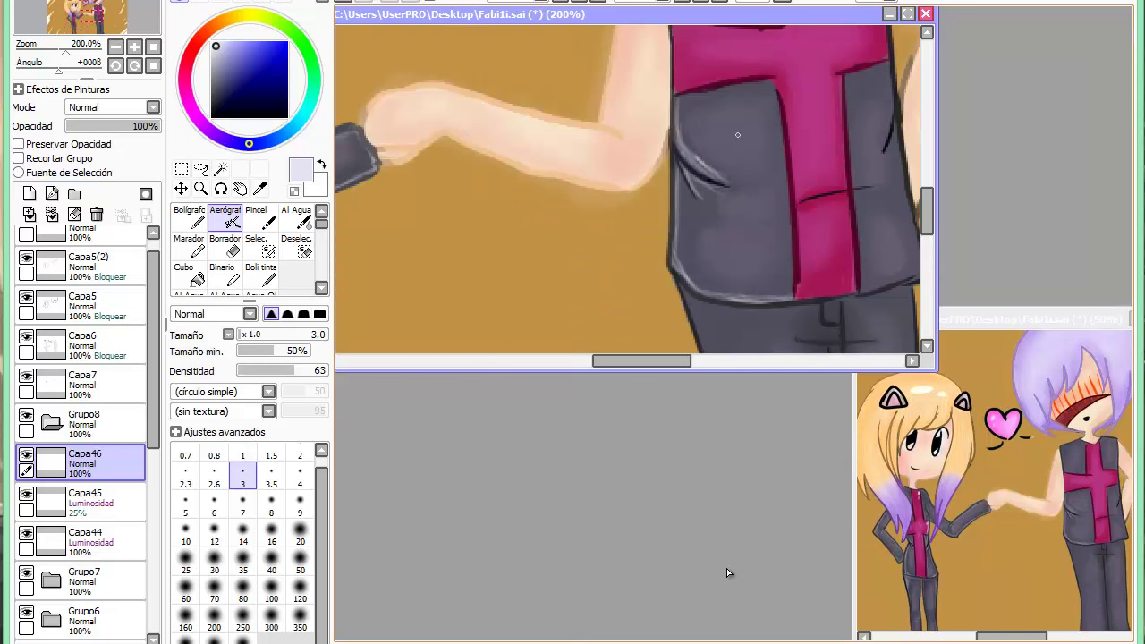
Highlight the edges of the boy's vest front panels and his remaining clothing edges with the size 3 Aerógrafo on Capa46.
mouse_move(689, 98)
mouse_down()
mouse_move(750, 92)
mouse_move(700, 97)
mouse_move(781, 141)
mouse_move(791, 269)
mouse_up()
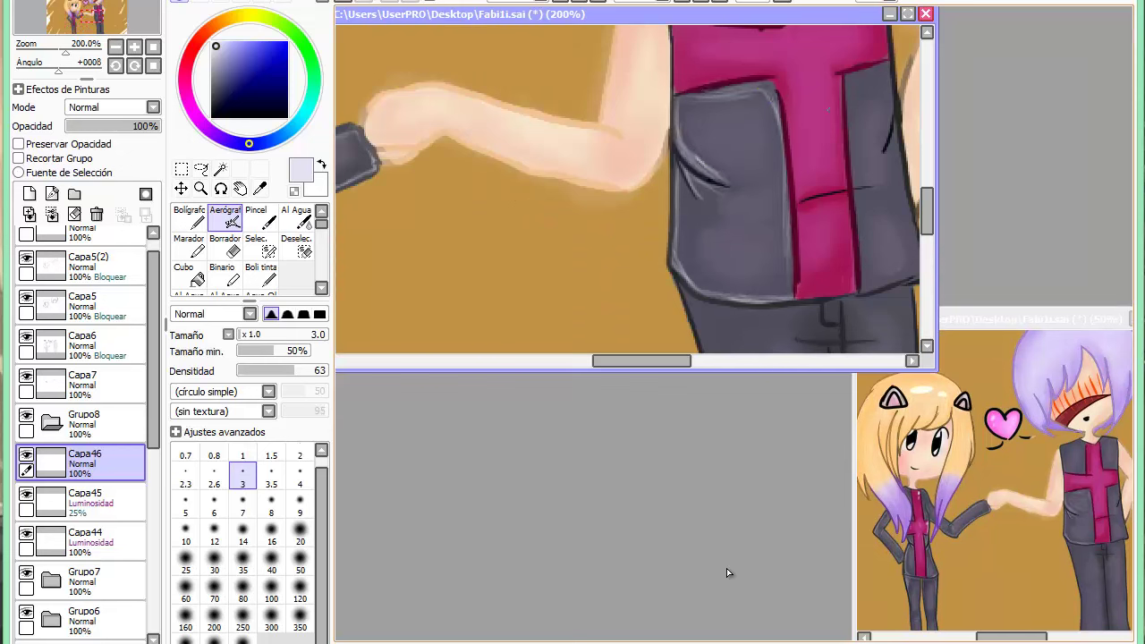
drag(892, 102, 882, 156)
drag(895, 122, 904, 186)
drag(641, 361, 673, 361)
drag(711, 159, 729, 228)
drag(614, 204, 683, 189)
drag(927, 211, 927, 184)
mouse_move(579, 262)
mouse_down()
mouse_move(589, 284)
mouse_move(494, 298)
mouse_up()
drag(662, 255, 663, 283)
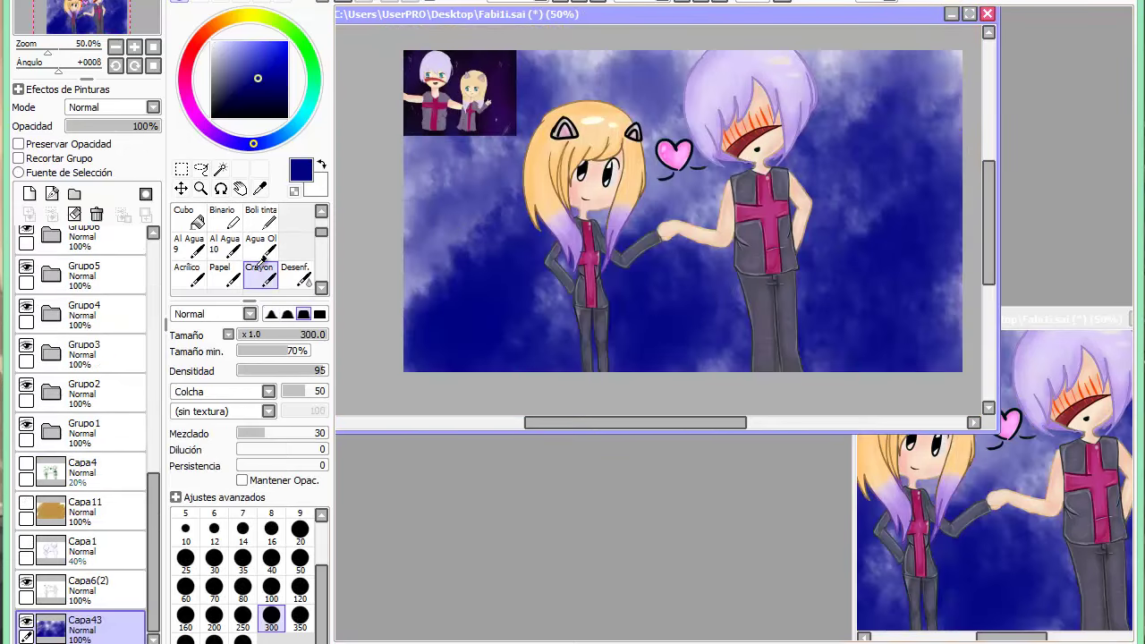
Paint broad purple strokes over the blue background with the size 300 Crayon on layer Capa43.
click(211, 131)
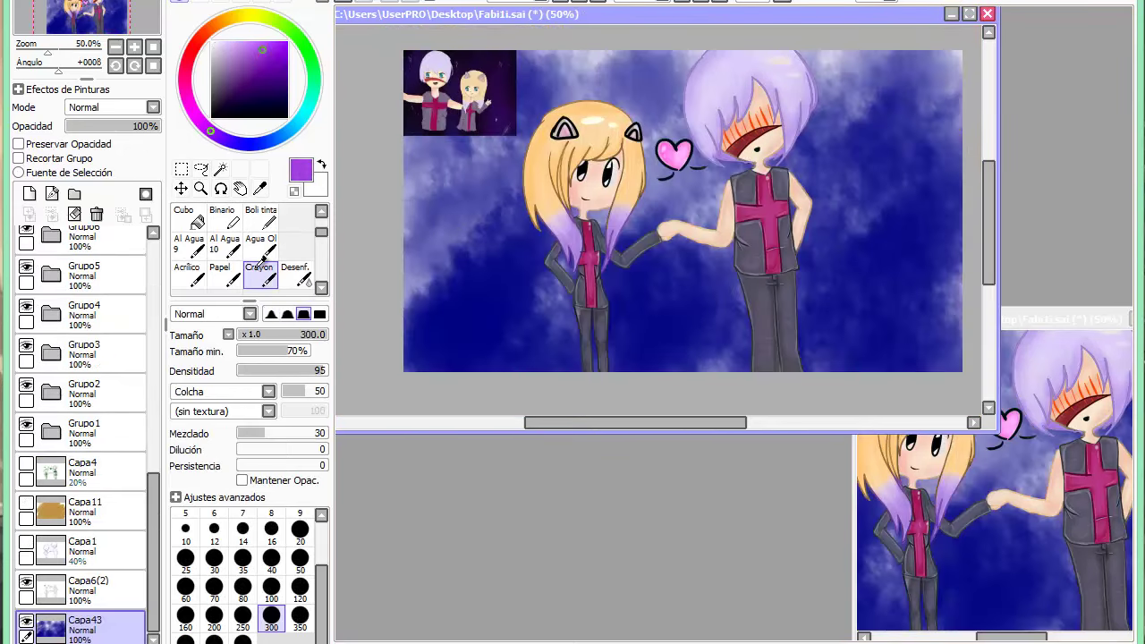
click(260, 62)
mouse_move(710, 325)
mouse_down()
mouse_move(844, 128)
mouse_move(512, 341)
mouse_move(767, 341)
mouse_up()
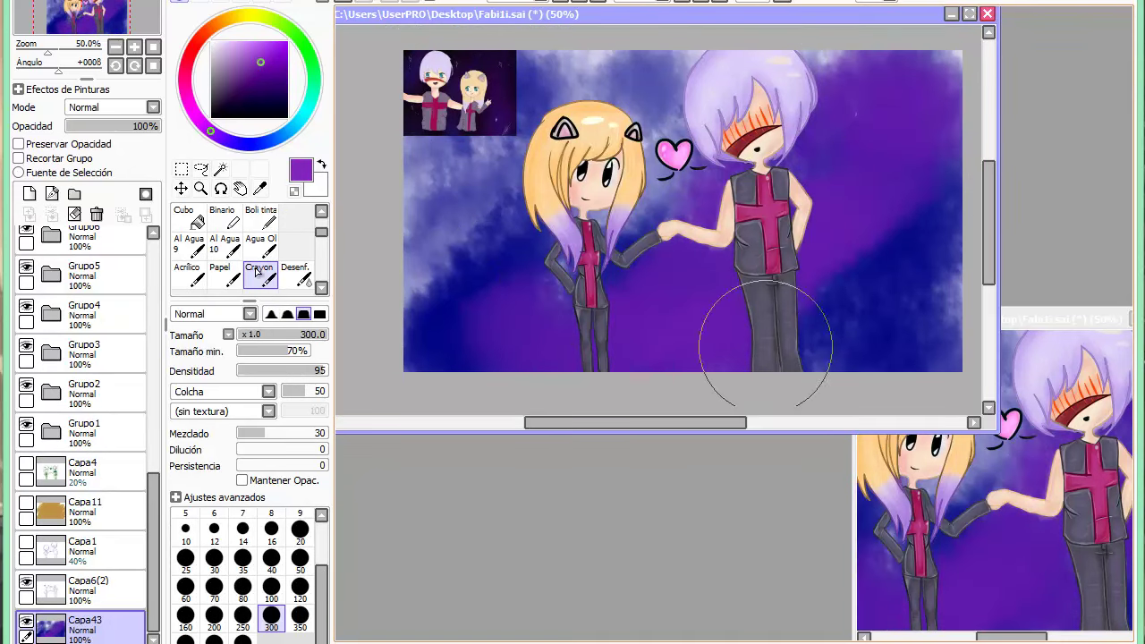
Cover the whole background on layer Capa43 with black using the size 300 Crayon.
click(287, 117)
mouse_move(450, 199)
mouse_down()
mouse_move(667, 224)
mouse_move(883, 136)
mouse_move(704, 256)
mouse_up()
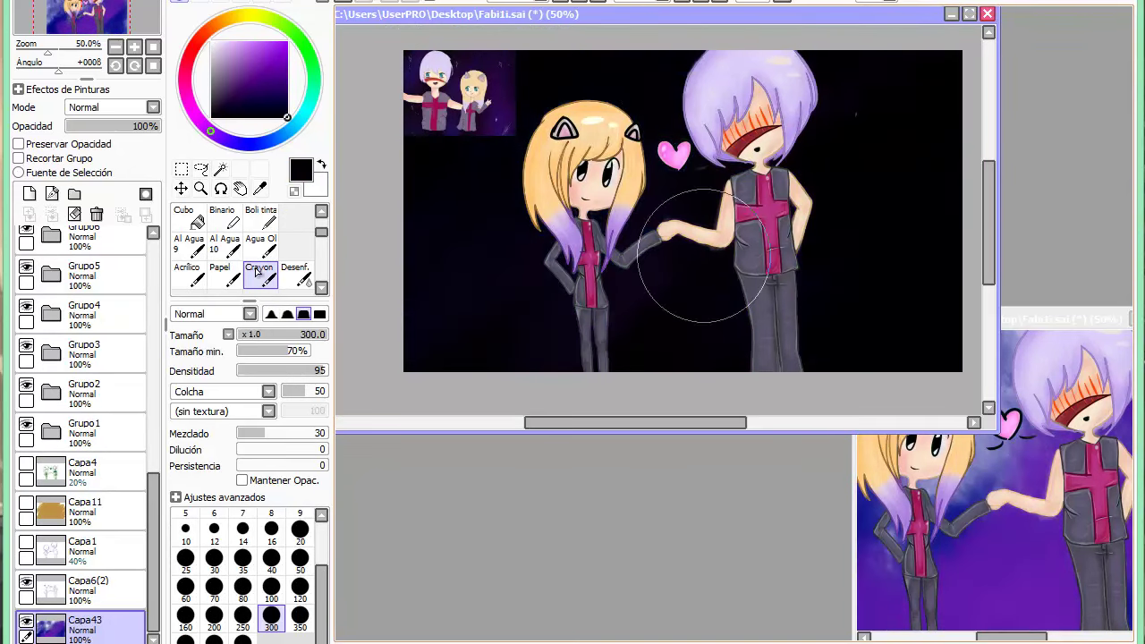
Try painting a dark blue area behind the boy directly on the black layer Capa43, and undo the strokes.
click(250, 143)
click(272, 66)
drag(884, 250, 895, 361)
mouse_move(989, 224)
mouse_down()
mouse_move(723, 358)
mouse_move(905, 176)
mouse_up()
mouse_move(989, 231)
mouse_down()
mouse_move(989, 334)
mouse_move(988, 220)
mouse_up()
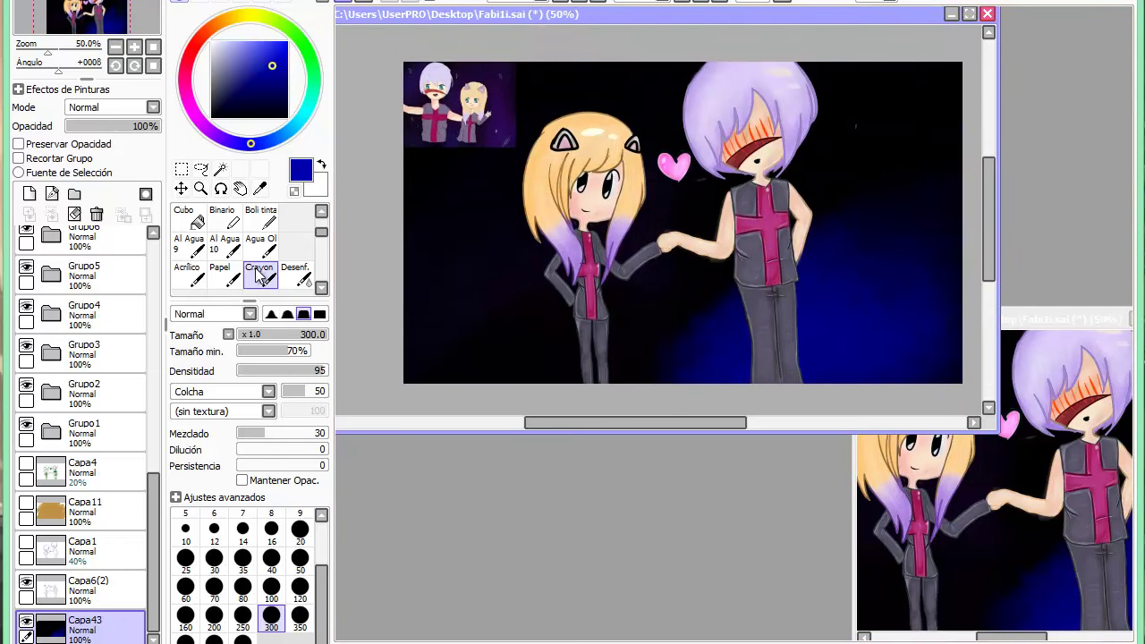
key(ctrl+z)
key(ctrl+z)
Paint the dark blue area behind the boy on layer Capa6(2) and set that layer's opacity to 58%.
click(98, 591)
mouse_move(898, 166)
mouse_down()
mouse_move(931, 372)
mouse_move(926, 308)
mouse_up()
mouse_move(988, 220)
mouse_down()
mouse_move(989, 104)
mouse_move(988, 211)
mouse_move(1004, 211)
mouse_move(994, 229)
mouse_up()
drag(143, 126, 120, 126)
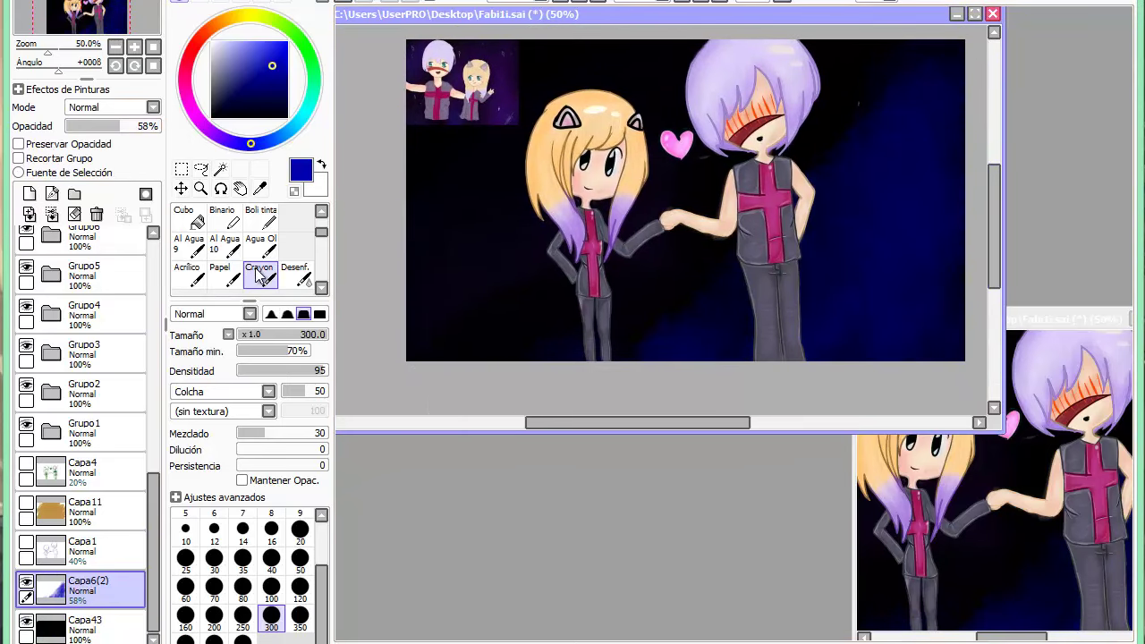
Paint a diagonal purple band across the background on a new layer above Capa6(2) and set its opacity to 60%.
click(30, 194)
click(211, 132)
mouse_move(832, 112)
mouse_down()
mouse_move(723, 273)
mouse_move(448, 326)
mouse_move(836, 89)
mouse_move(591, 281)
mouse_up()
mouse_move(135, 126)
mouse_down()
mouse_move(103, 126)
mouse_move(133, 127)
mouse_up()
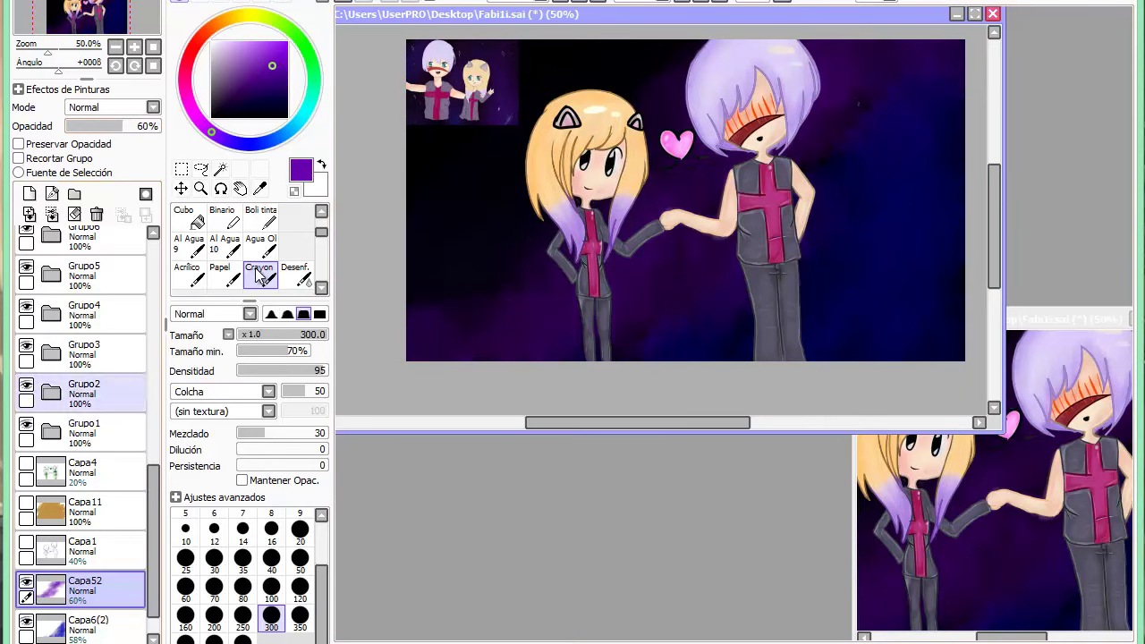
Paint a pink area in the background beside the girl on another new layer with the size 300 Crayon.
click(29, 193)
click(193, 111)
mouse_move(506, 153)
mouse_down()
mouse_move(444, 253)
mouse_move(495, 280)
mouse_move(474, 143)
mouse_up()
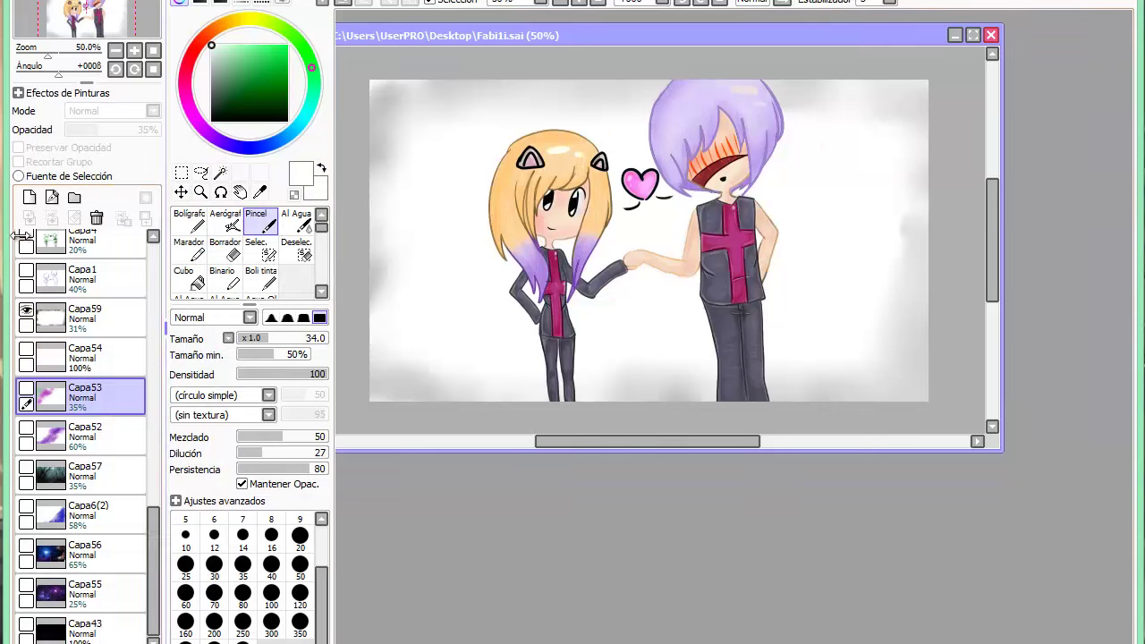
Delete the empty layer Capa54 above Capa53.
click(26, 349)
click(90, 358)
click(96, 219)
Make the background layers Capa53, Capa52, Capa6(2), Capa56, Capa55, Capa43 and Capa57 visible.
click(26, 349)
click(26, 389)
key(ctrl+z)
key(ctrl+z)
key(ctrl+z)
key(ctrl+z)
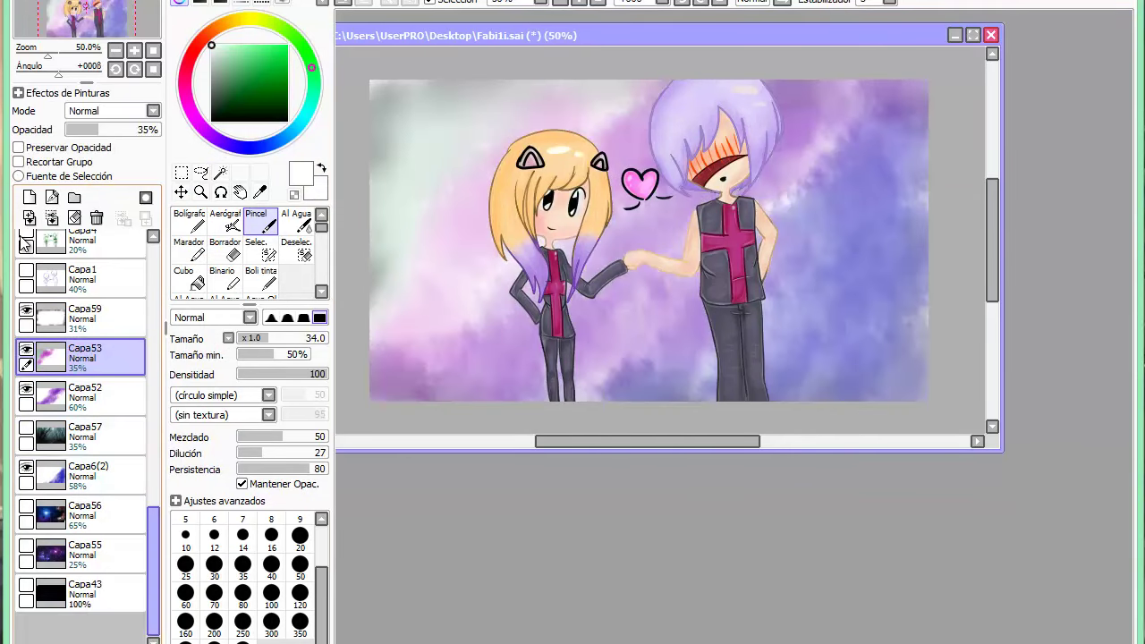
click(26, 506)
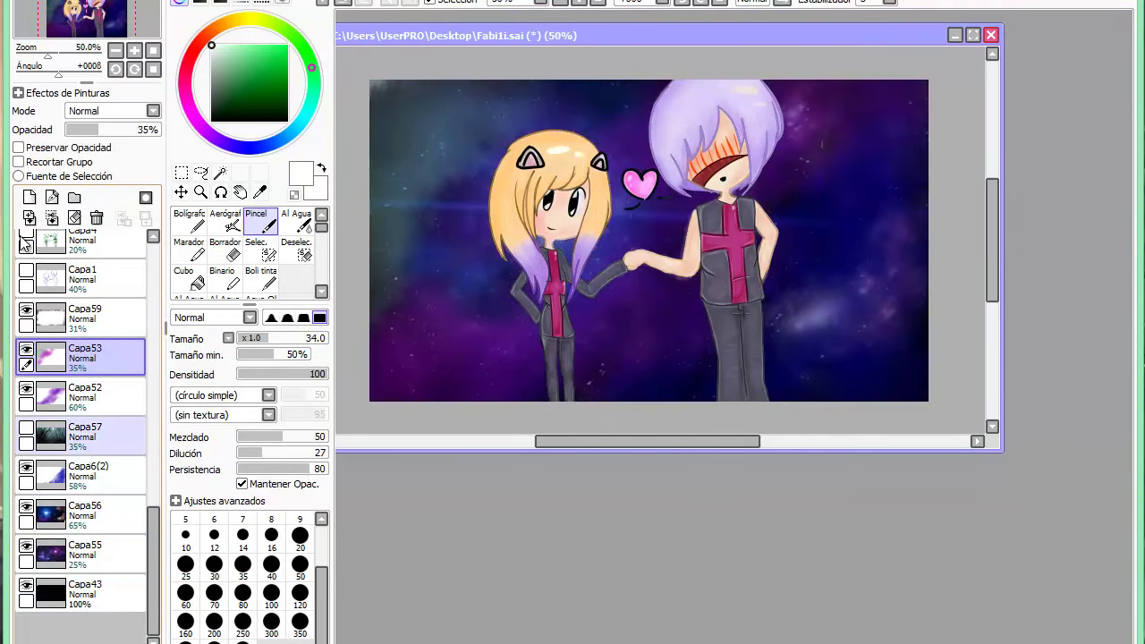
click(26, 429)
Select the topmost layer Linework1, show the signature in the picture's lower corner, and undo the latest layer changes.
drag(154, 570, 154, 308)
click(99, 251)
click(26, 241)
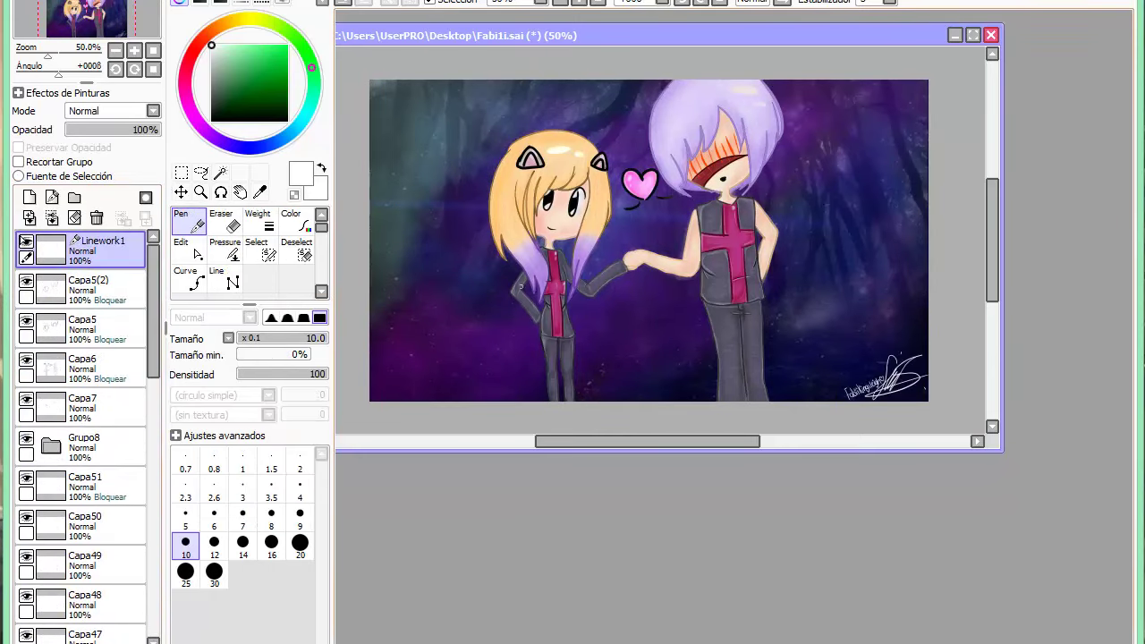
key(ctrl+z)
key(ctrl+z)
key(ctrl+z)
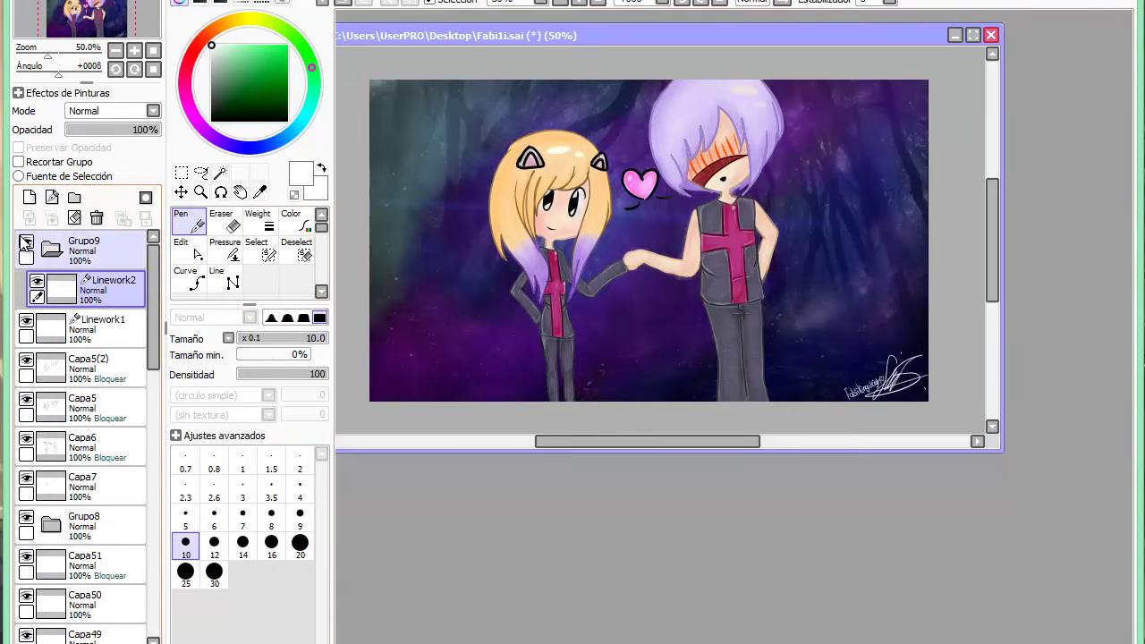